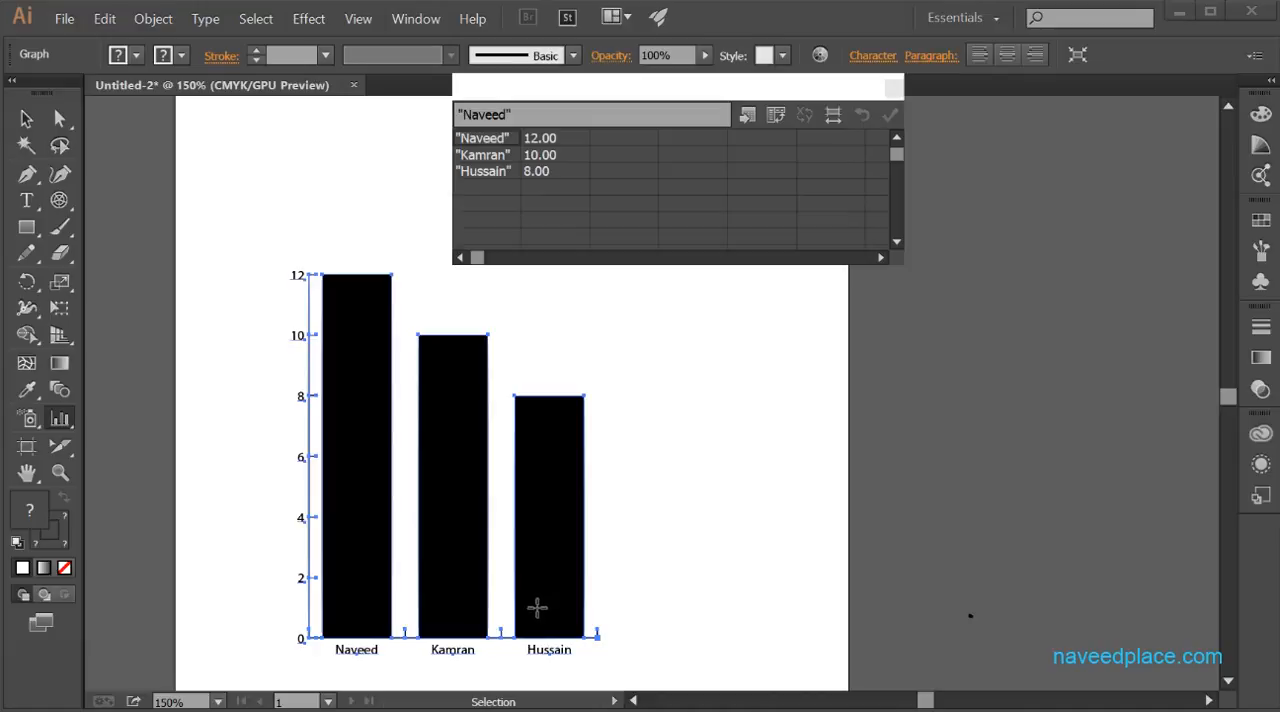
# - Deselect the column graph and close its data window
pyautogui.click(322, 466)
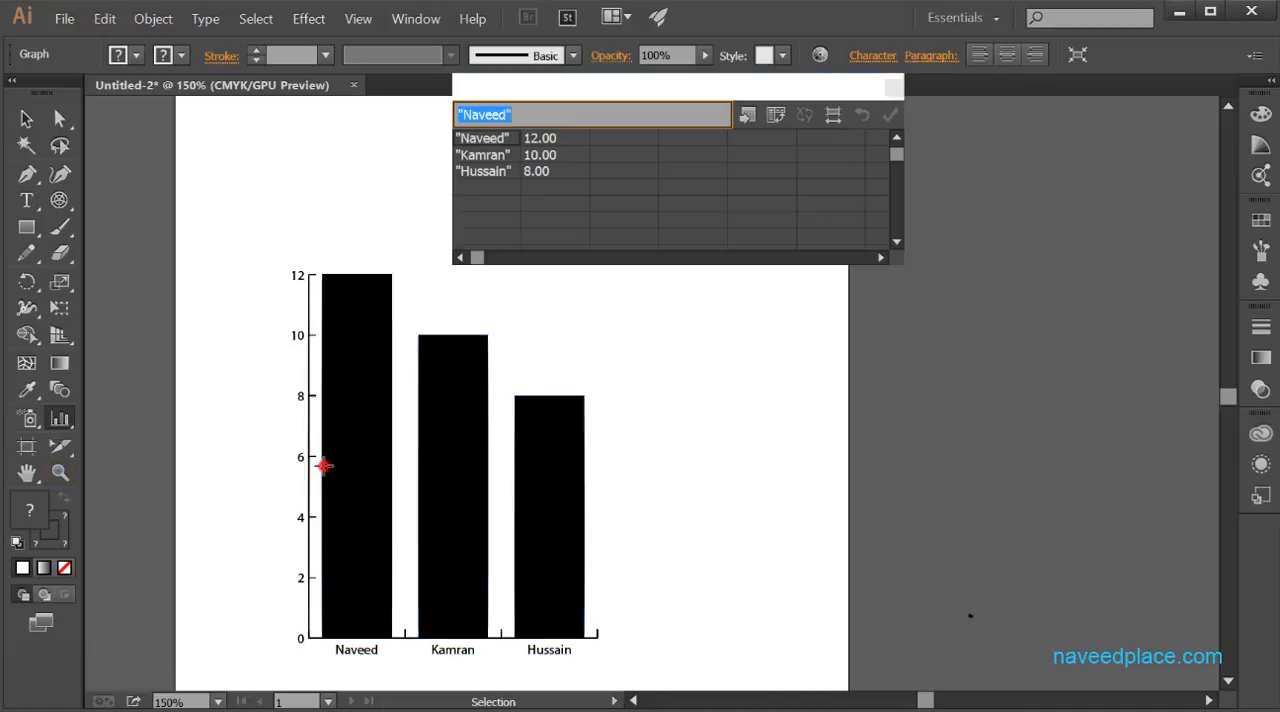
pyautogui.click(656, 390)
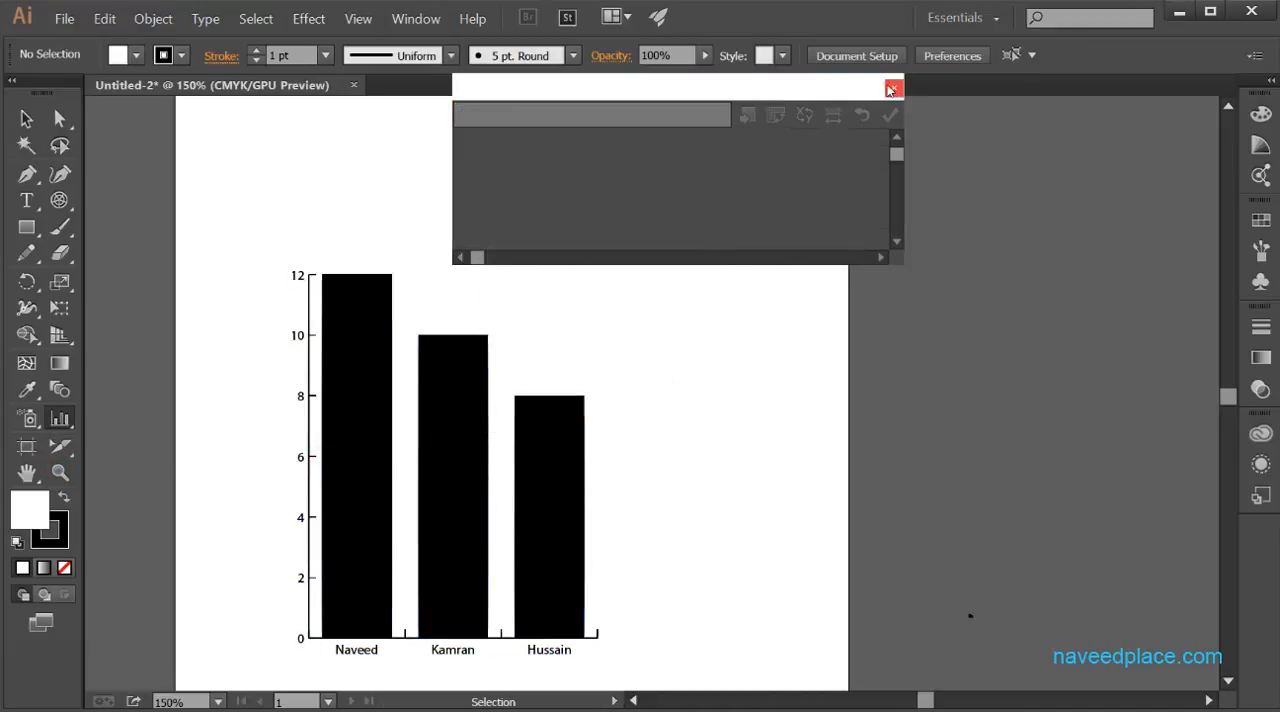
pyautogui.click(893, 88)
# - Draw a second column graph of similar height beside the existing one with the Column Graph tool
pyautogui.click(60, 472)
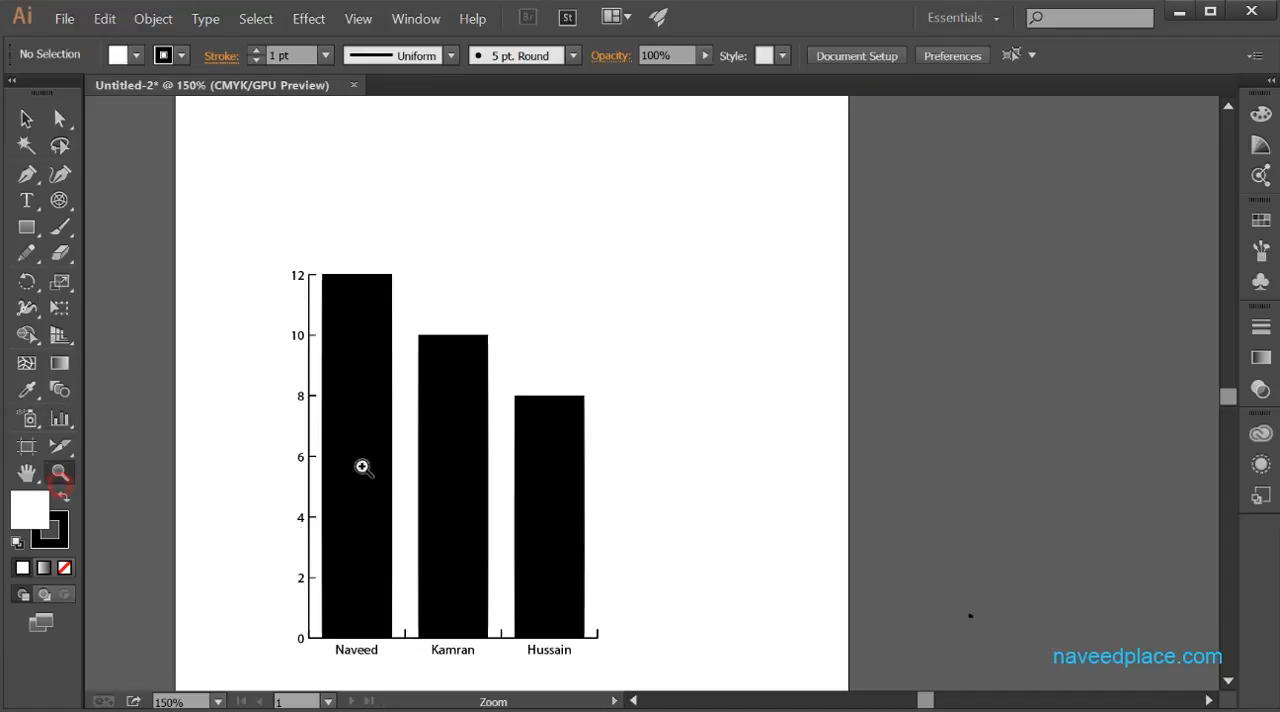
pyautogui.click(383, 461)
pyautogui.moveTo(894, 429); pyautogui.dragTo(243, 457)
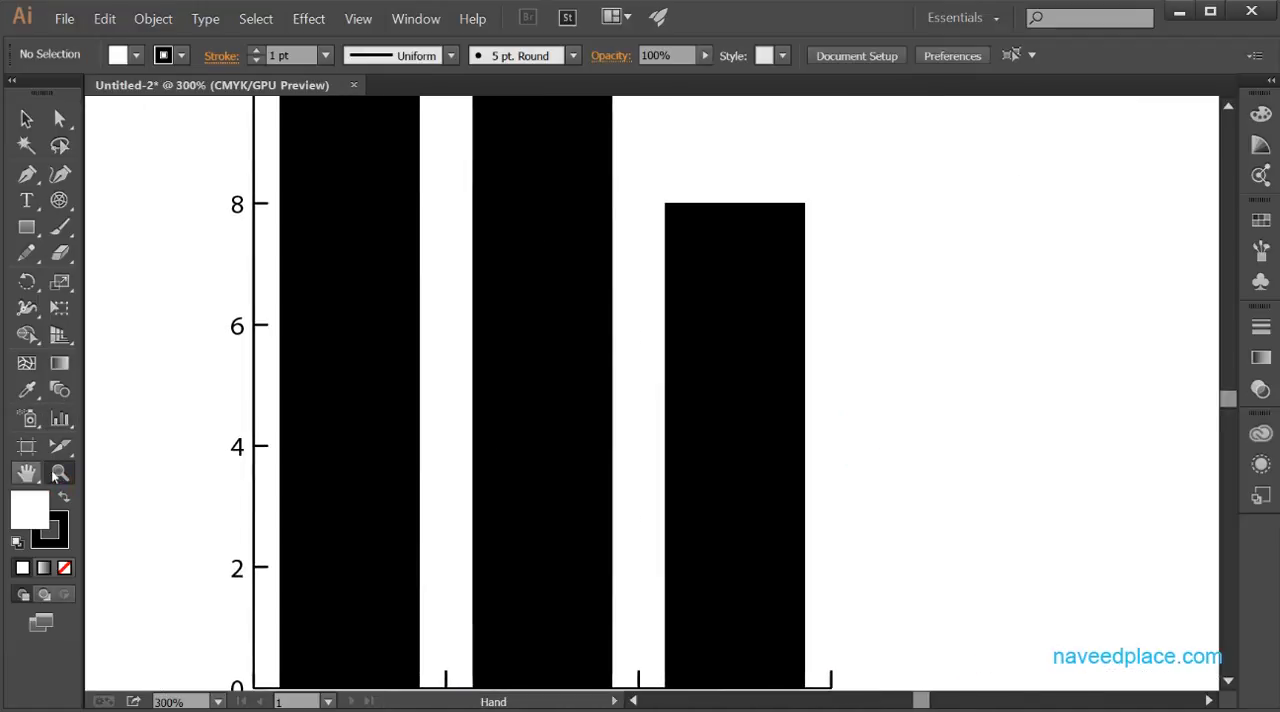
pyautogui.keyDown('alt'); pyautogui.click(329, 471); pyautogui.keyUp('alt')
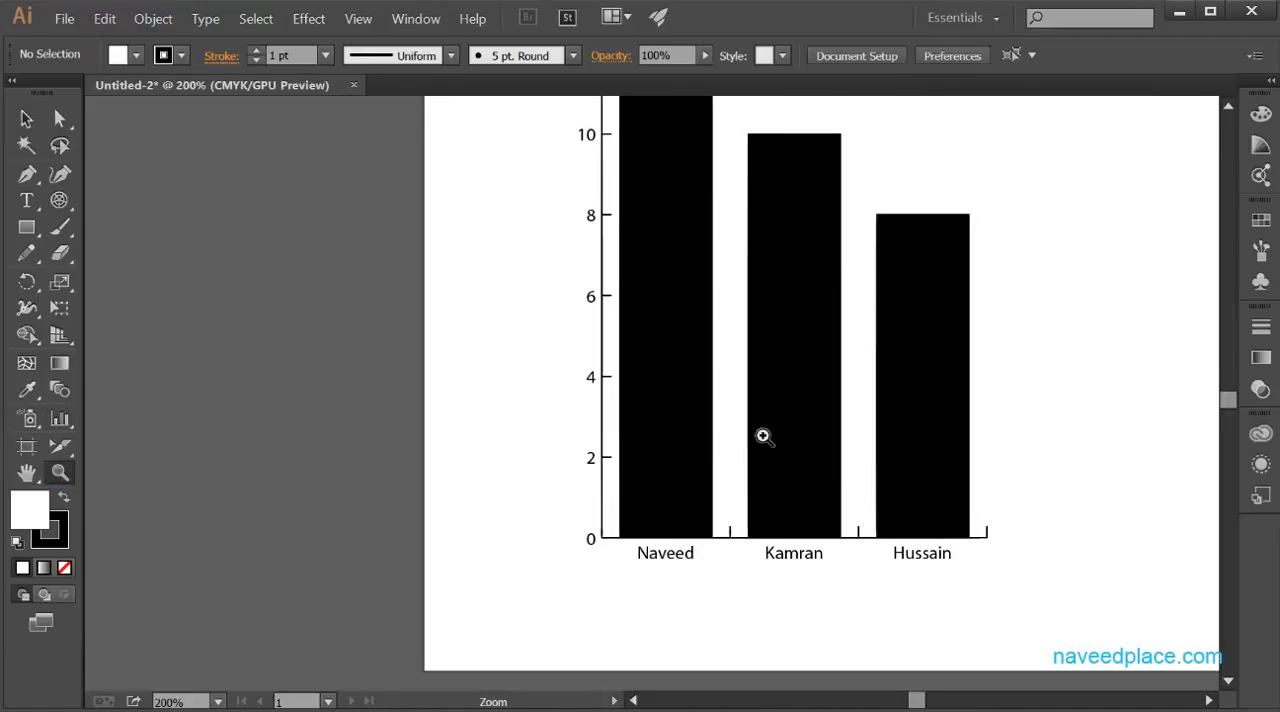
pyautogui.moveTo(790, 428); pyautogui.dragTo(557, 518)
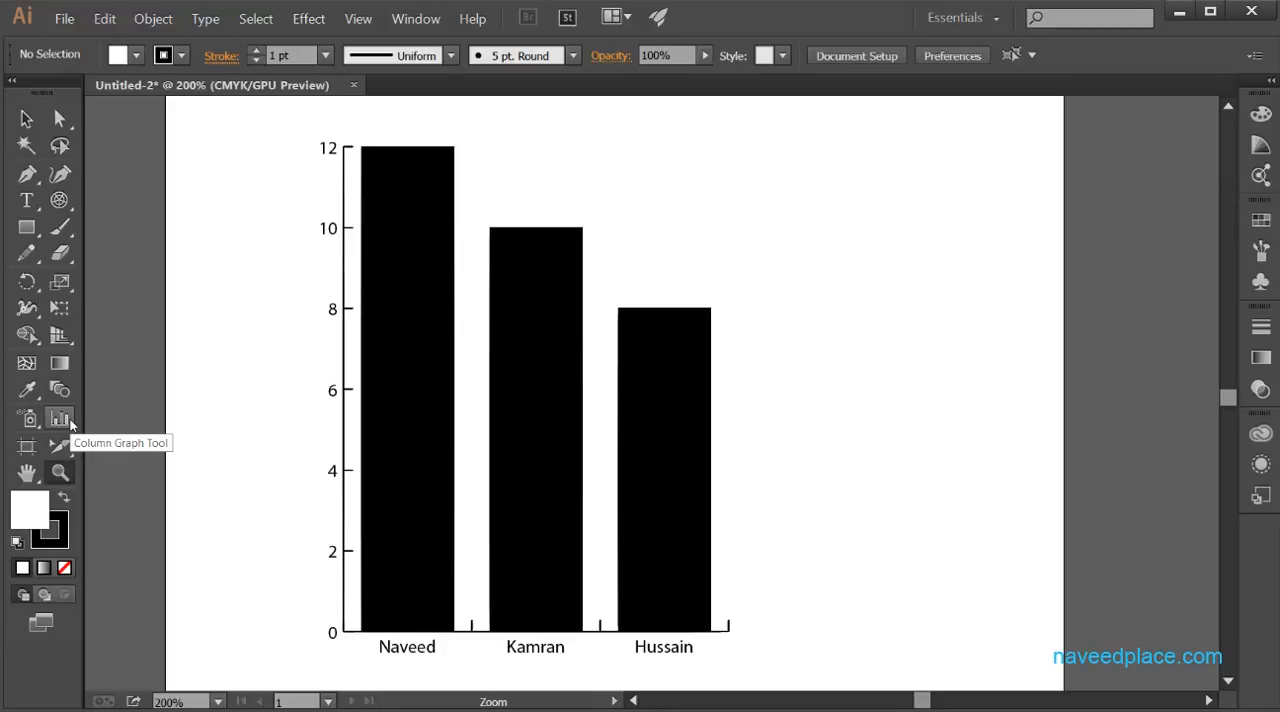
pyautogui.click(62, 422)
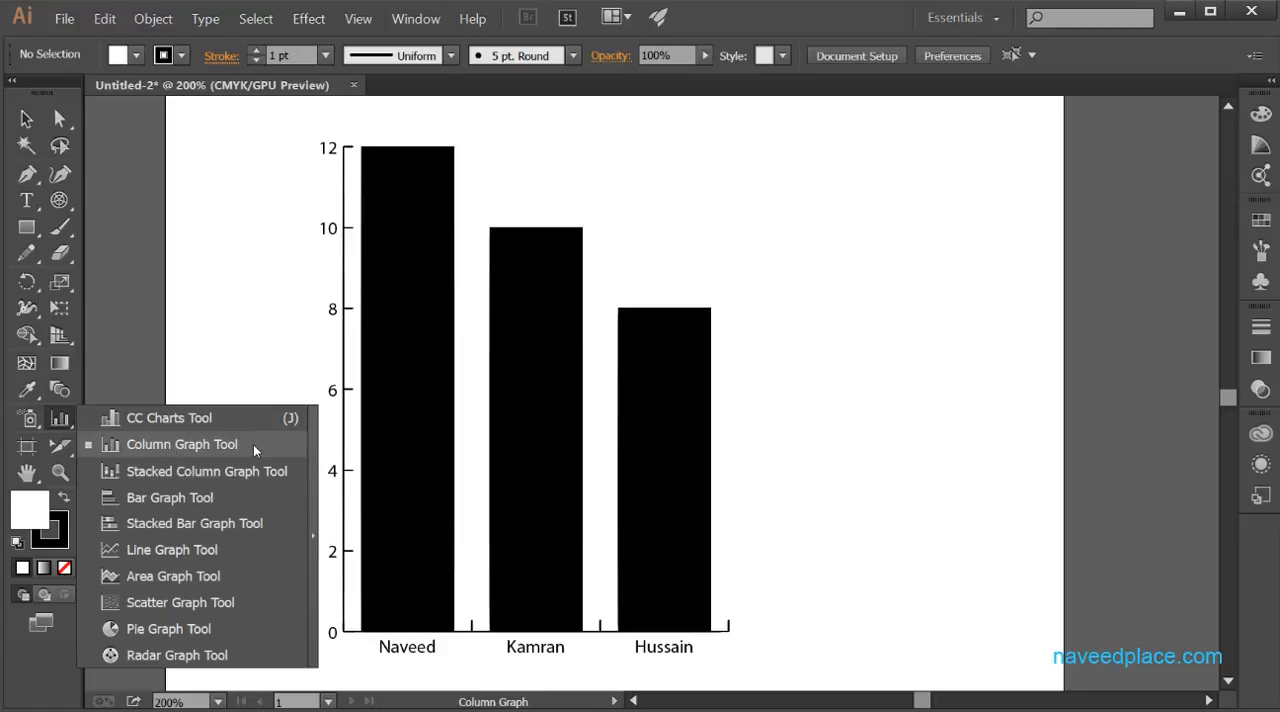
pyautogui.click(108, 420)
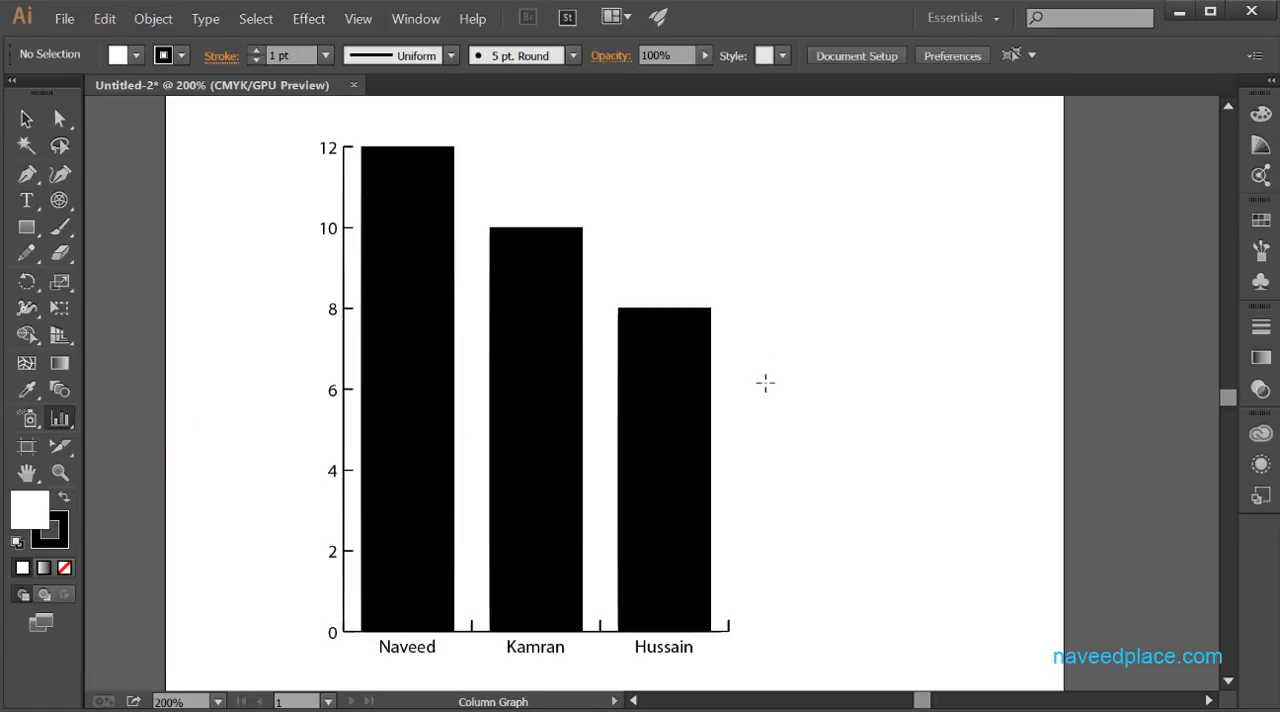
pyautogui.click(836, 378)
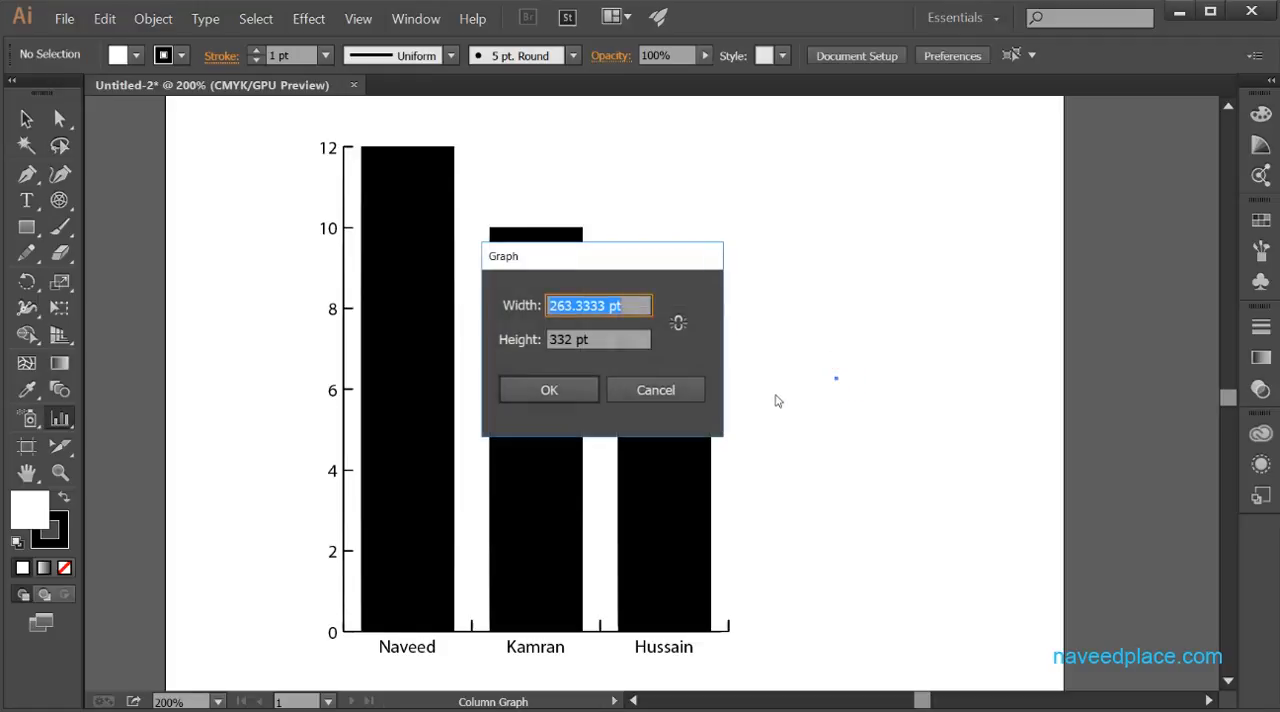
pyautogui.click(679, 396)
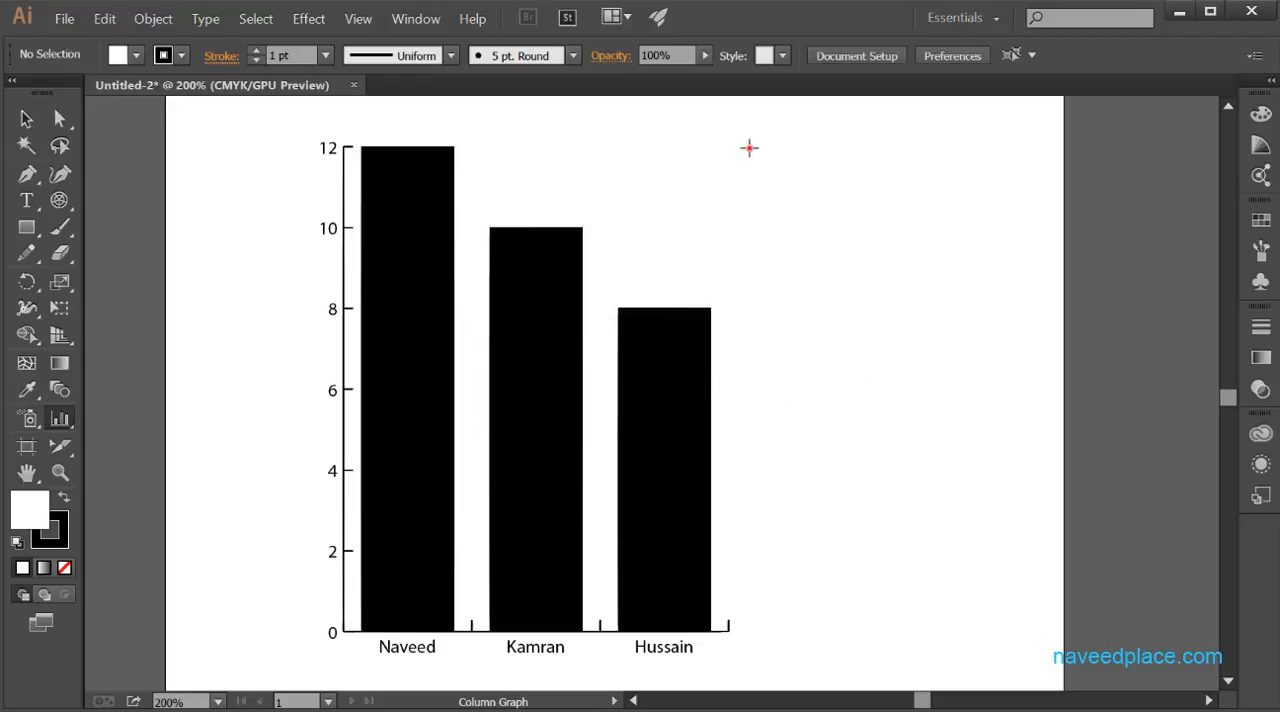
pyautogui.moveTo(749, 148); pyautogui.dragTo(1050, 617)
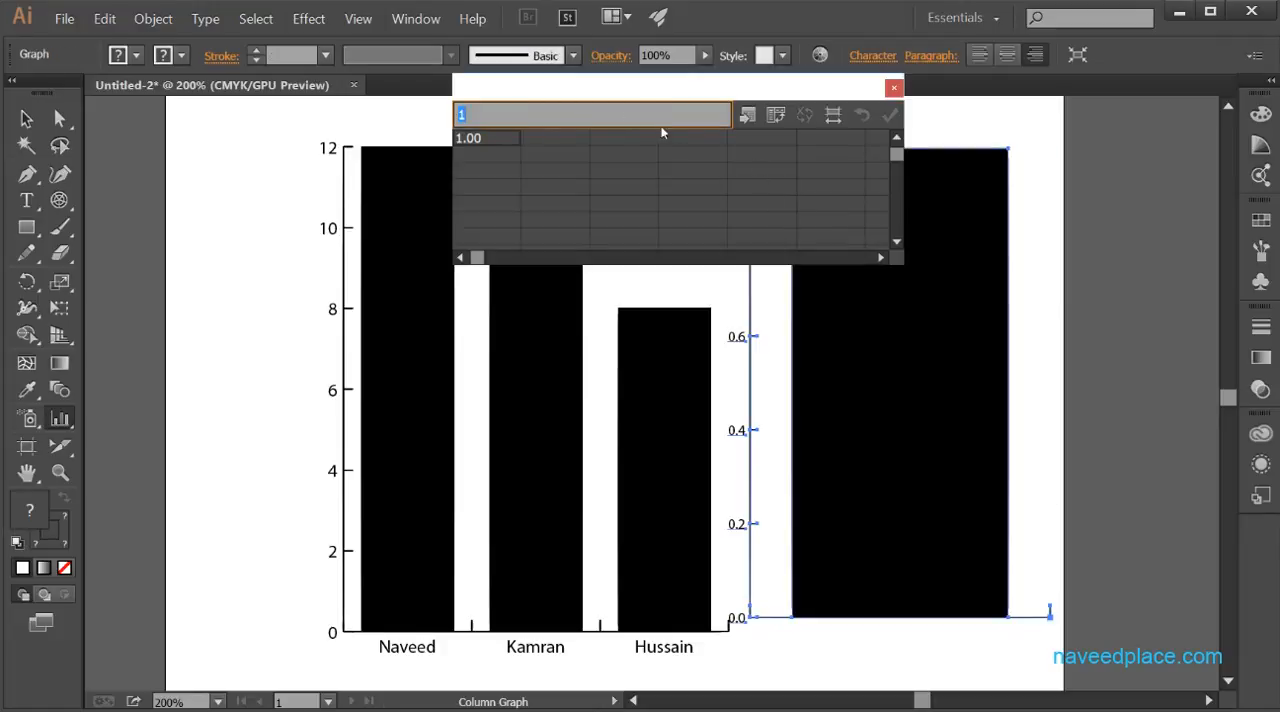
# - Paste the three named rows with values 12, 10 and 8 into the new graph's data, apply them and close the data window
pyautogui.moveTo(578, 95); pyautogui.dragTo(852, 95)
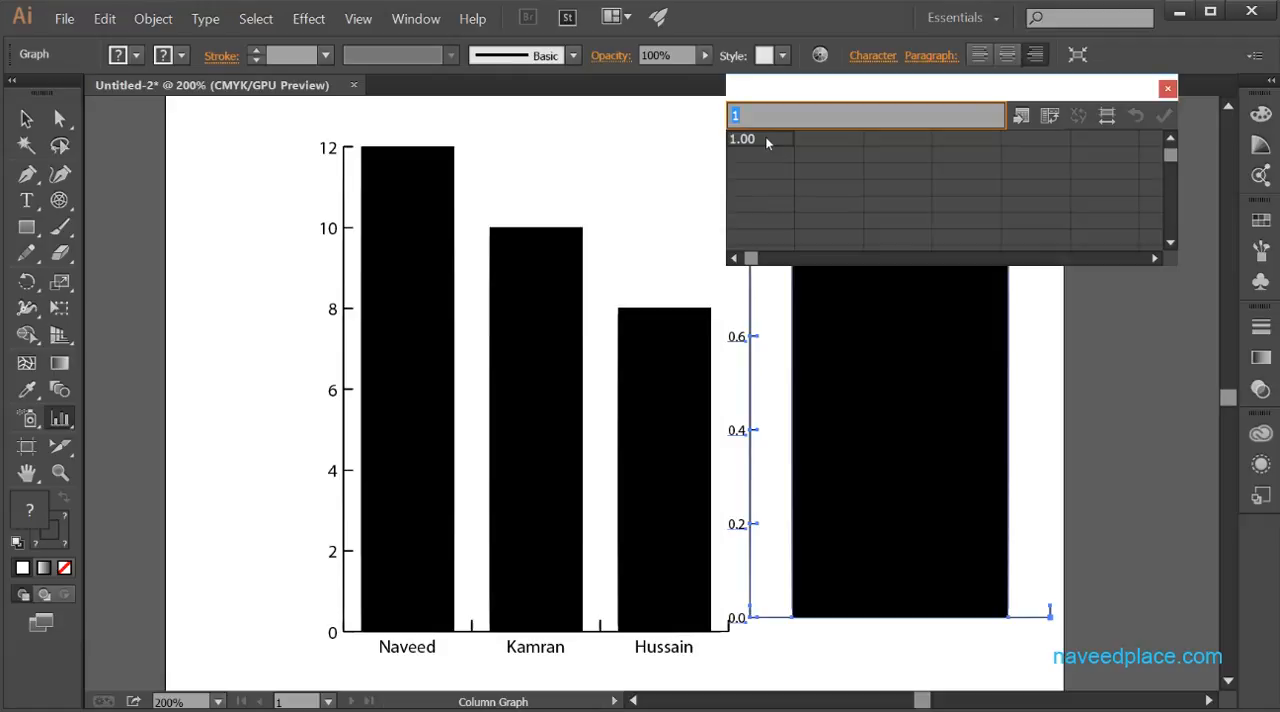
pyautogui.write('"Naveed"\t12.00 "Kamran"\t10.00 "Hussain"\t8.00')
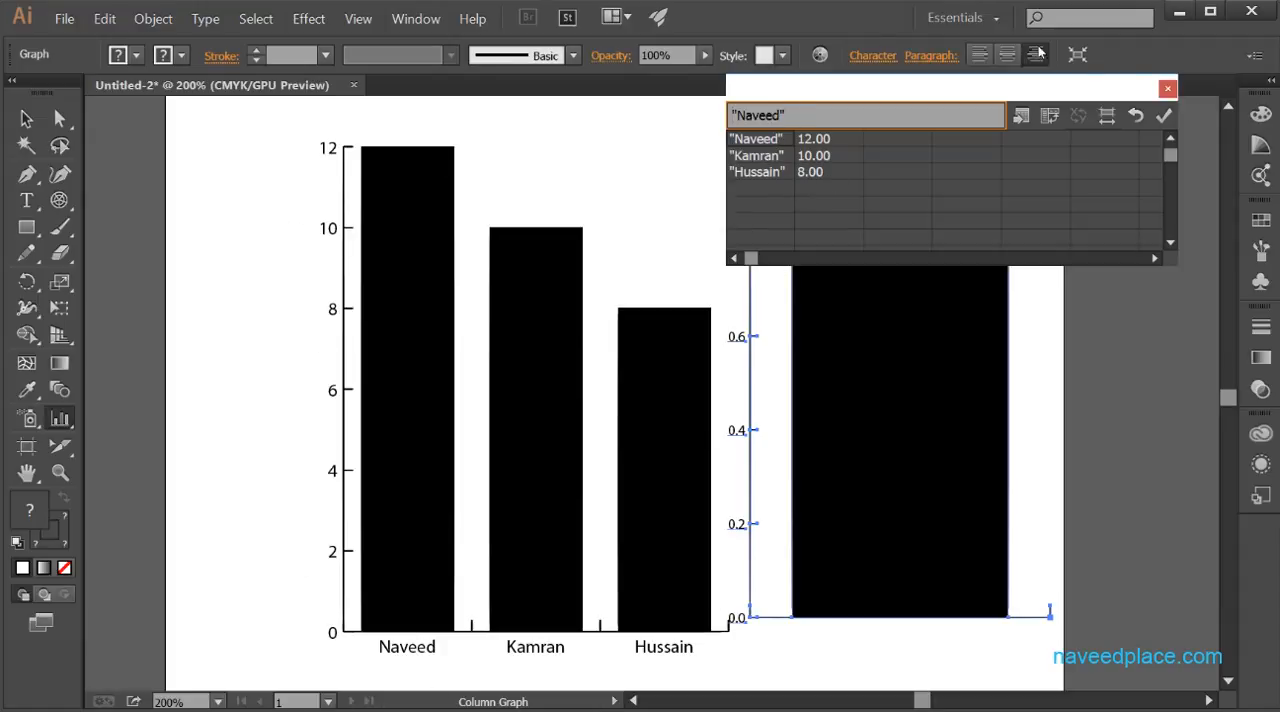
pyautogui.click(1163, 117)
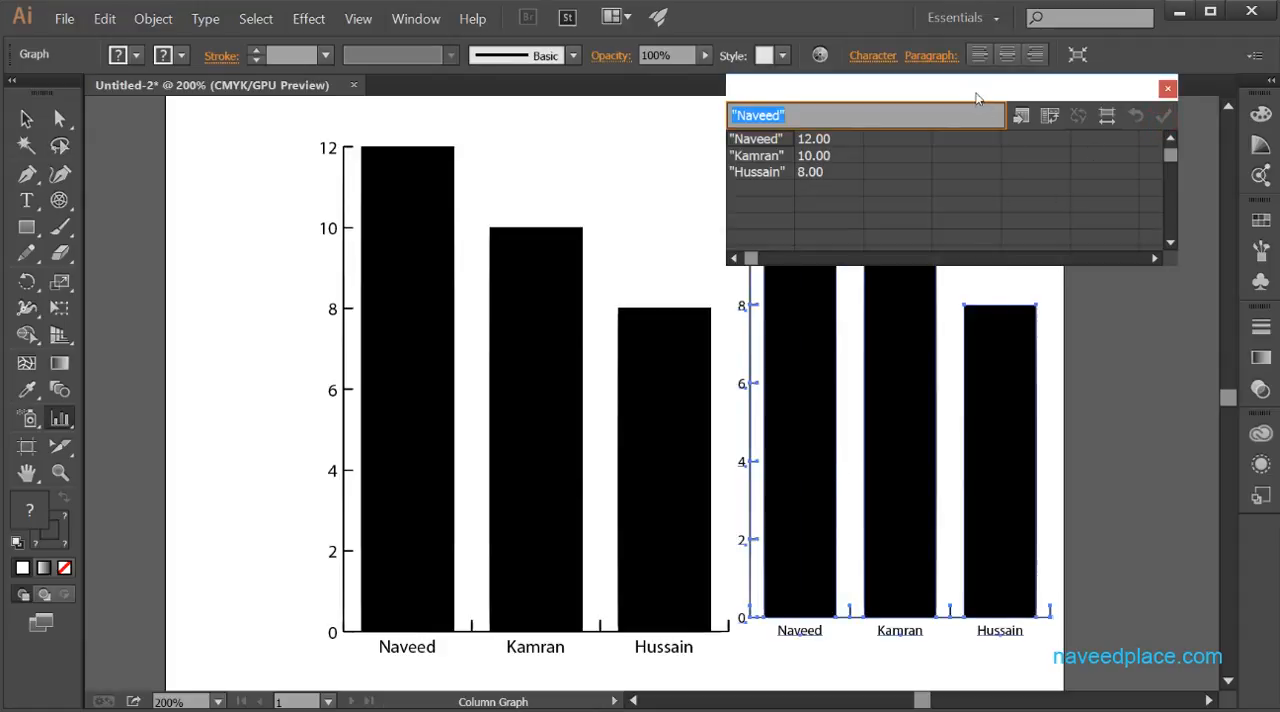
pyautogui.moveTo(977, 97); pyautogui.dragTo(399, 142)
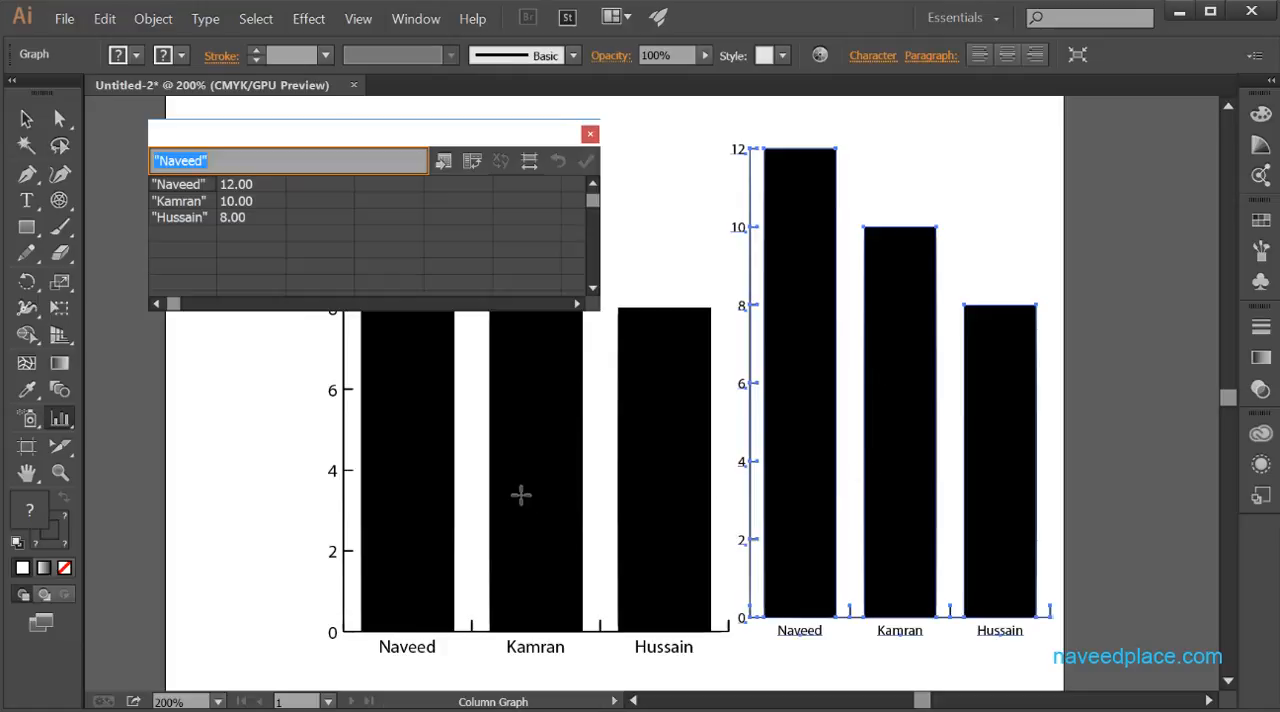
pyautogui.click(590, 135)
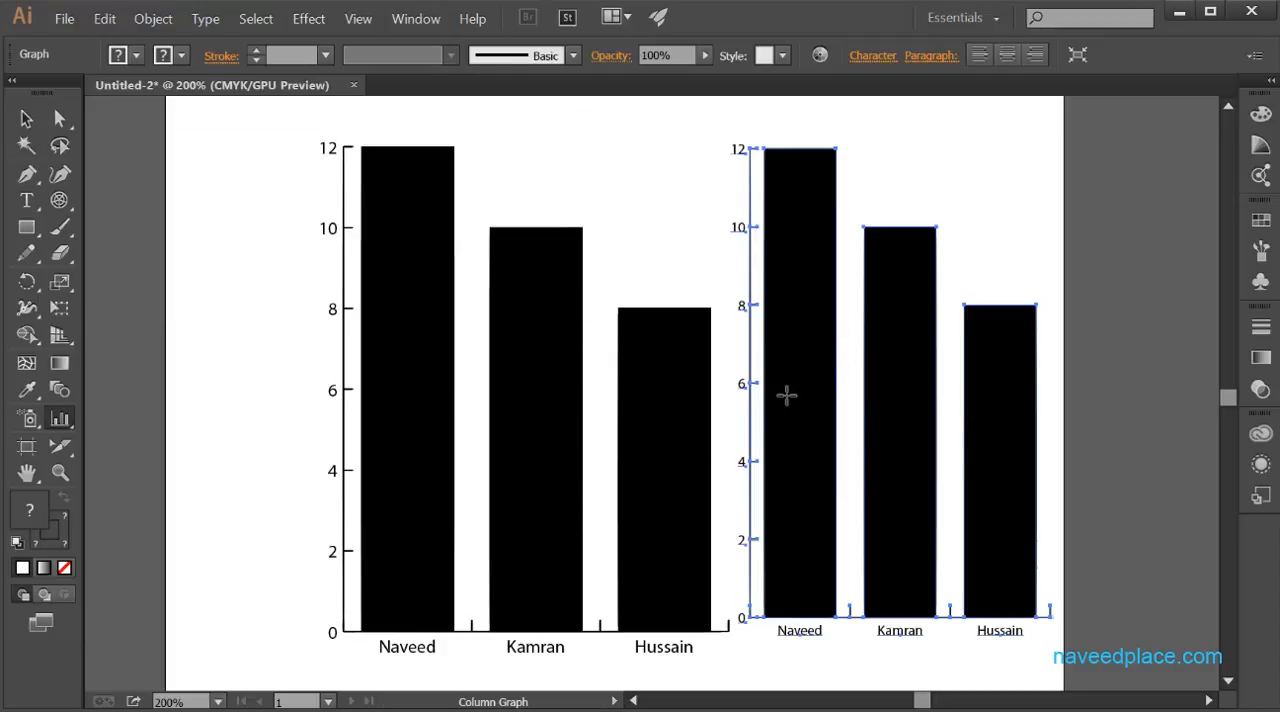
# - Try to recolor the newly drawn column graph with a saturated red fill
pyautogui.click(26, 118)
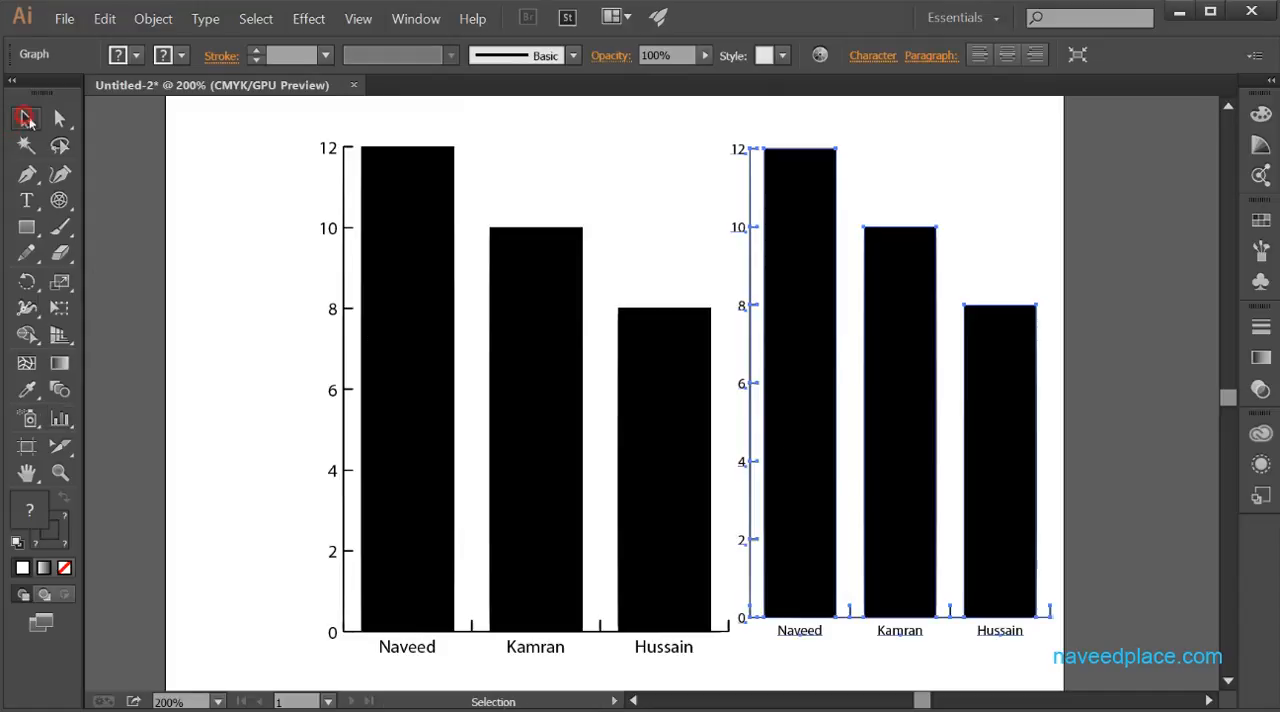
pyautogui.click(786, 366)
pyautogui.click(36, 514)
pyautogui.doubleClick(36, 514)
pyautogui.moveTo(443, 411); pyautogui.dragTo(524, 357)
pyautogui.click(807, 331)
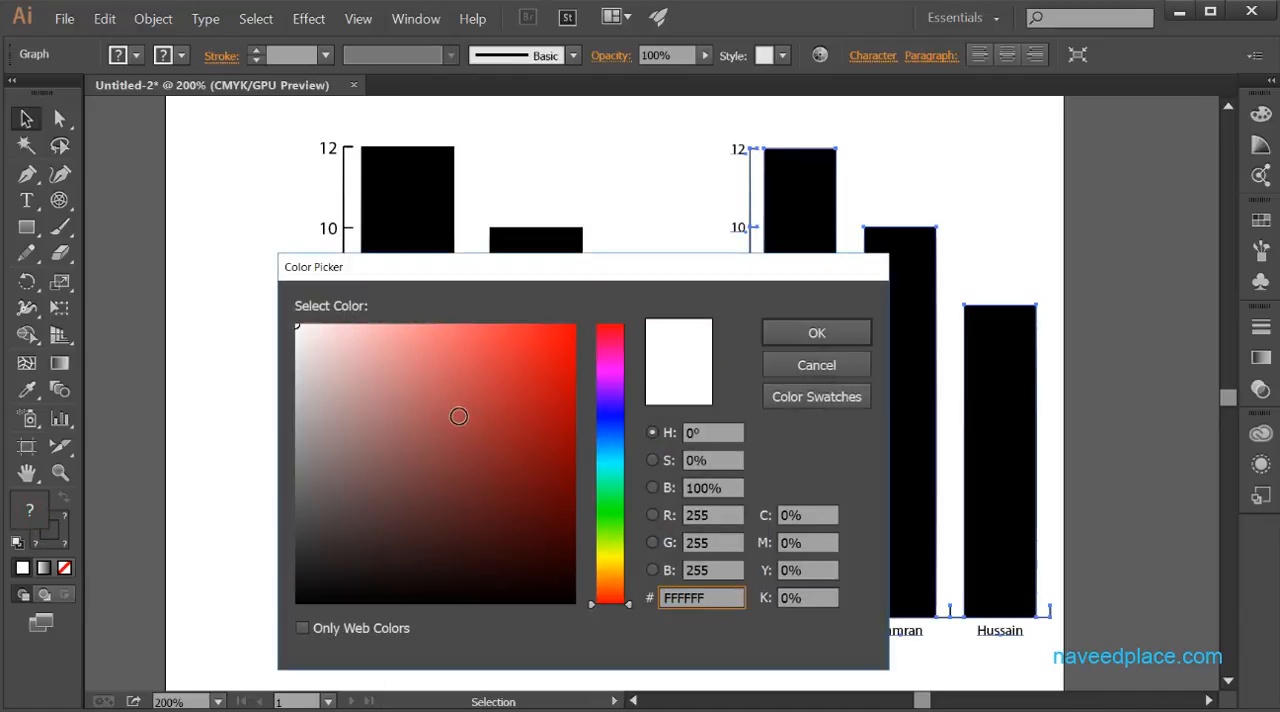
pyautogui.moveTo(458, 416); pyautogui.dragTo(543, 371)
pyautogui.click(830, 331)
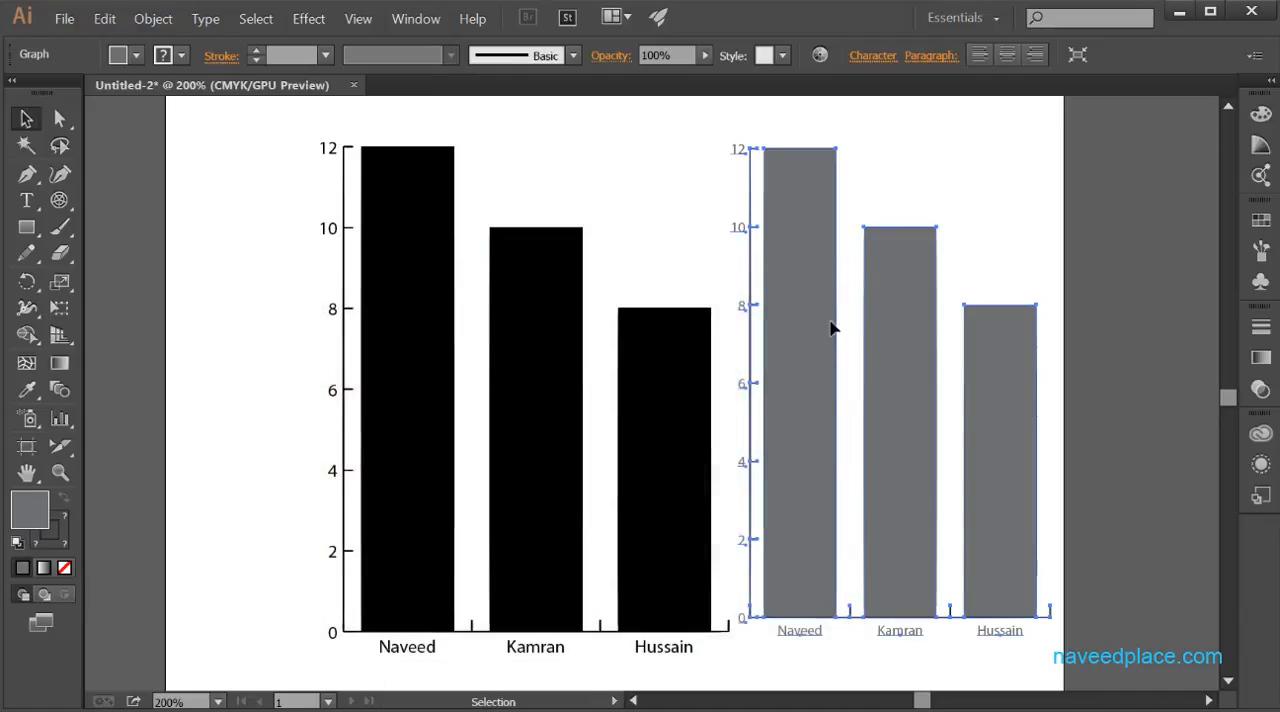
# - Set the newly drawn graph's fill to a saturated blue in the Color Picker and deselect the graph
pyautogui.doubleClick(36, 512)
pyautogui.click(600, 405)
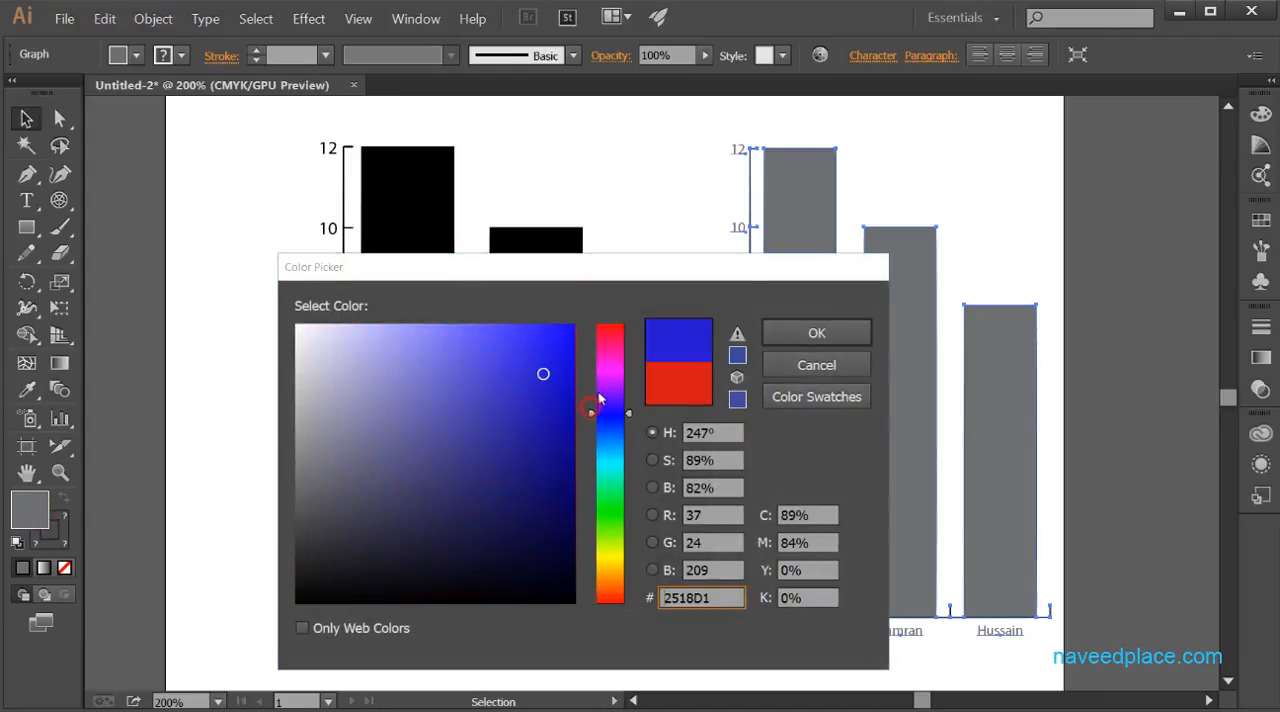
pyautogui.click(553, 344)
pyautogui.click(785, 331)
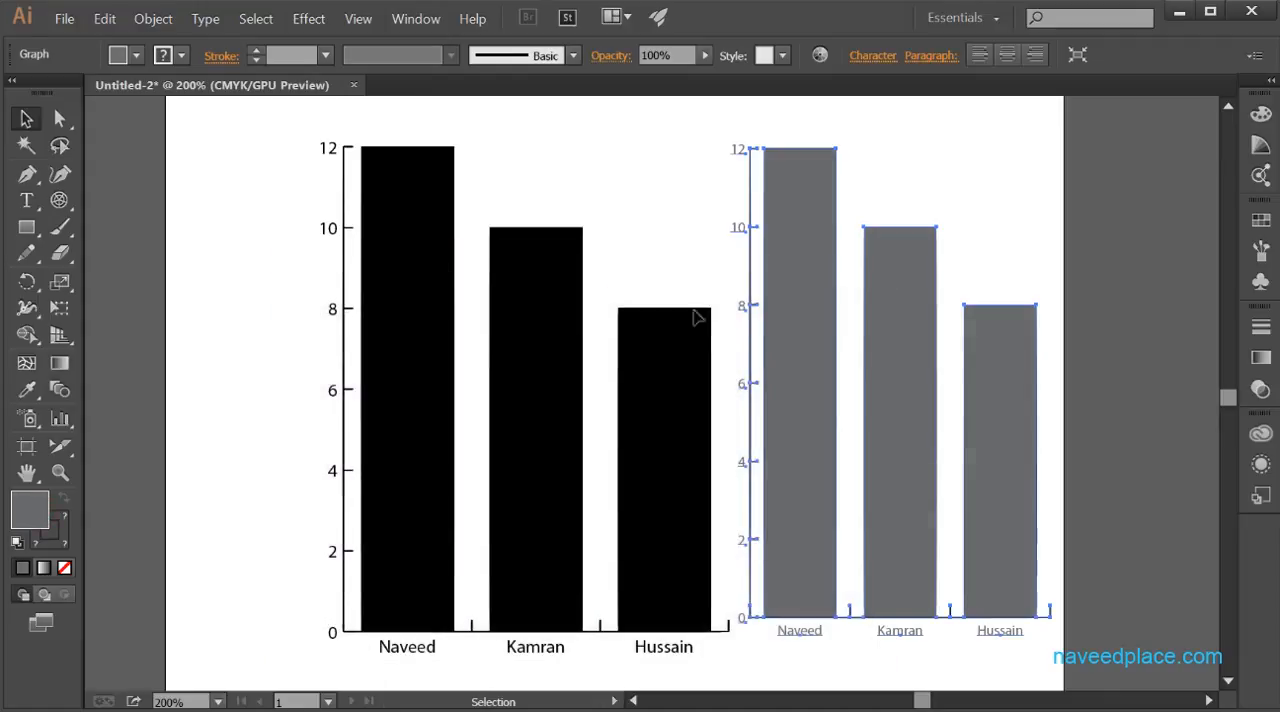
pyautogui.click(686, 263)
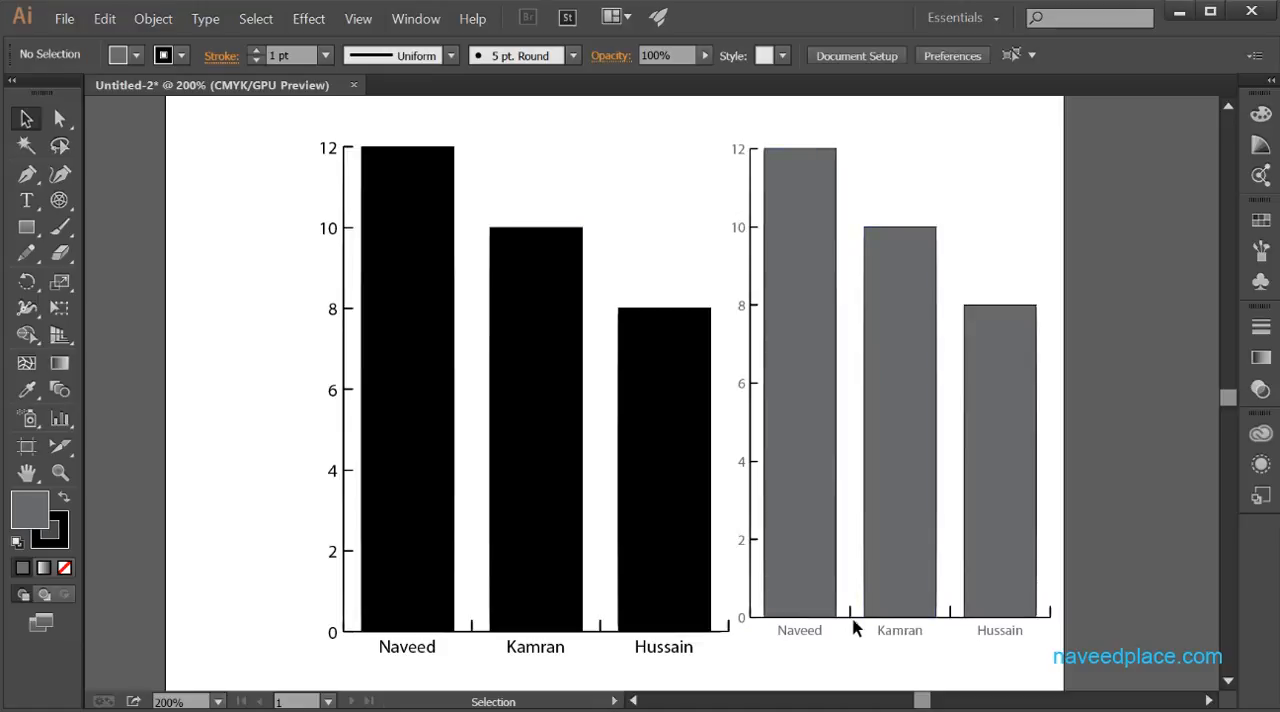
pyautogui.click(796, 637)
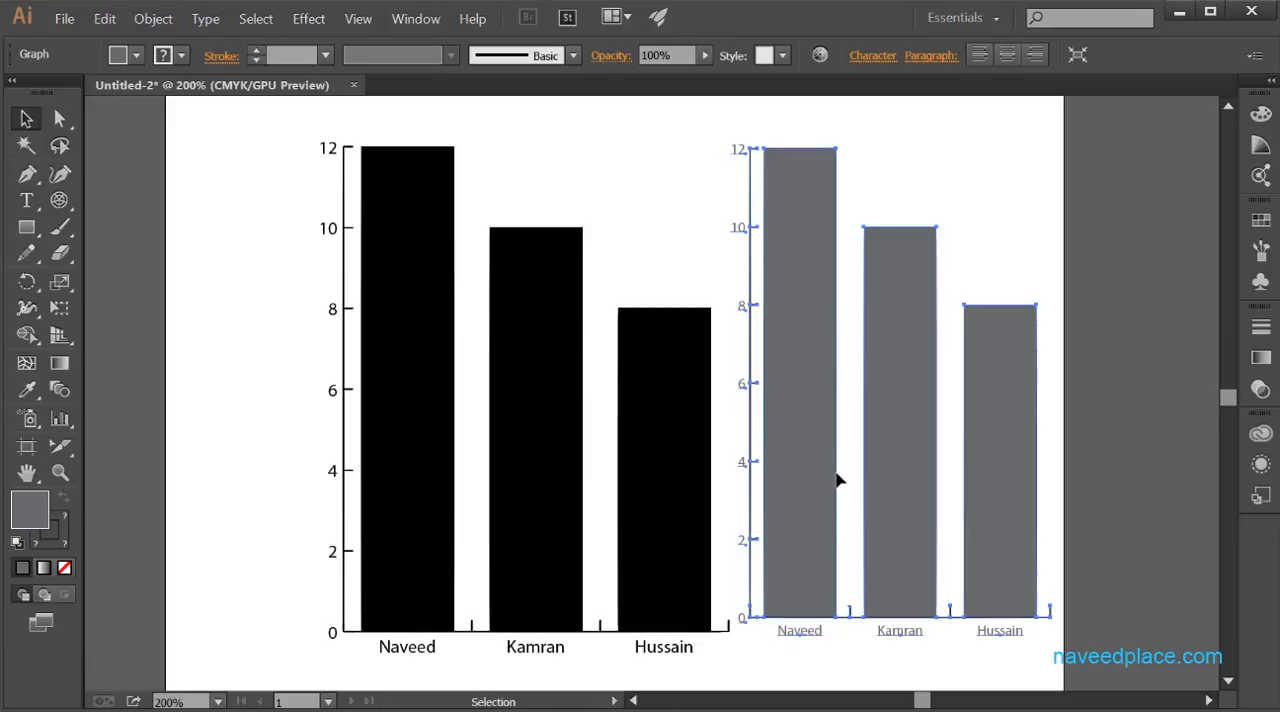
pyautogui.rightClick(787, 408)
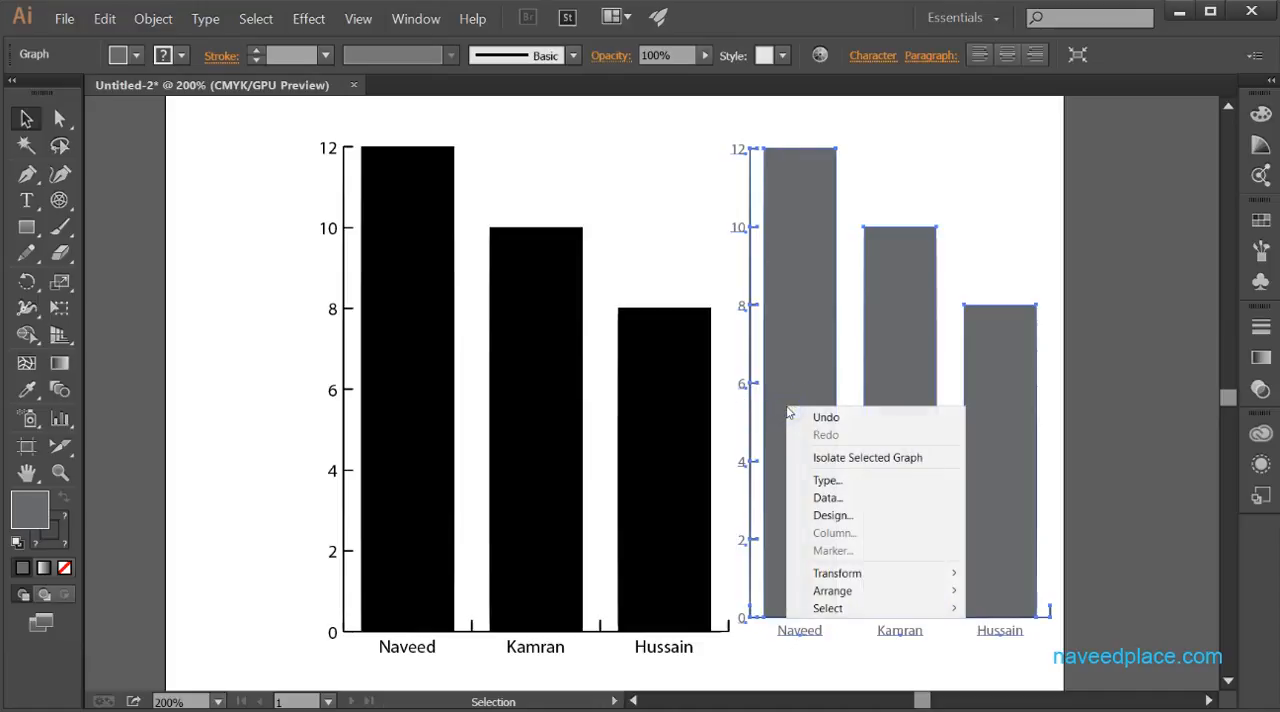
pyautogui.click(252, 106)
# - Delete the original black column graph, leaving only the recolored one
pyautogui.click(449, 240)
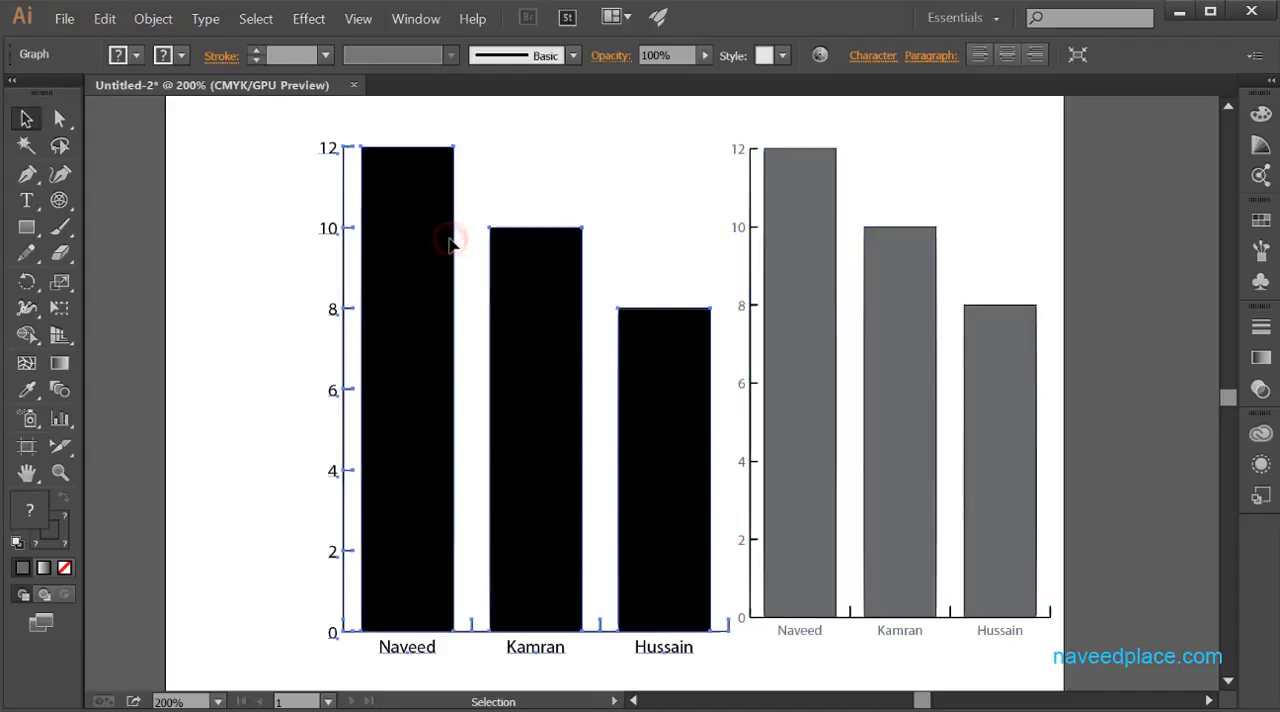
pyautogui.press('Delete')
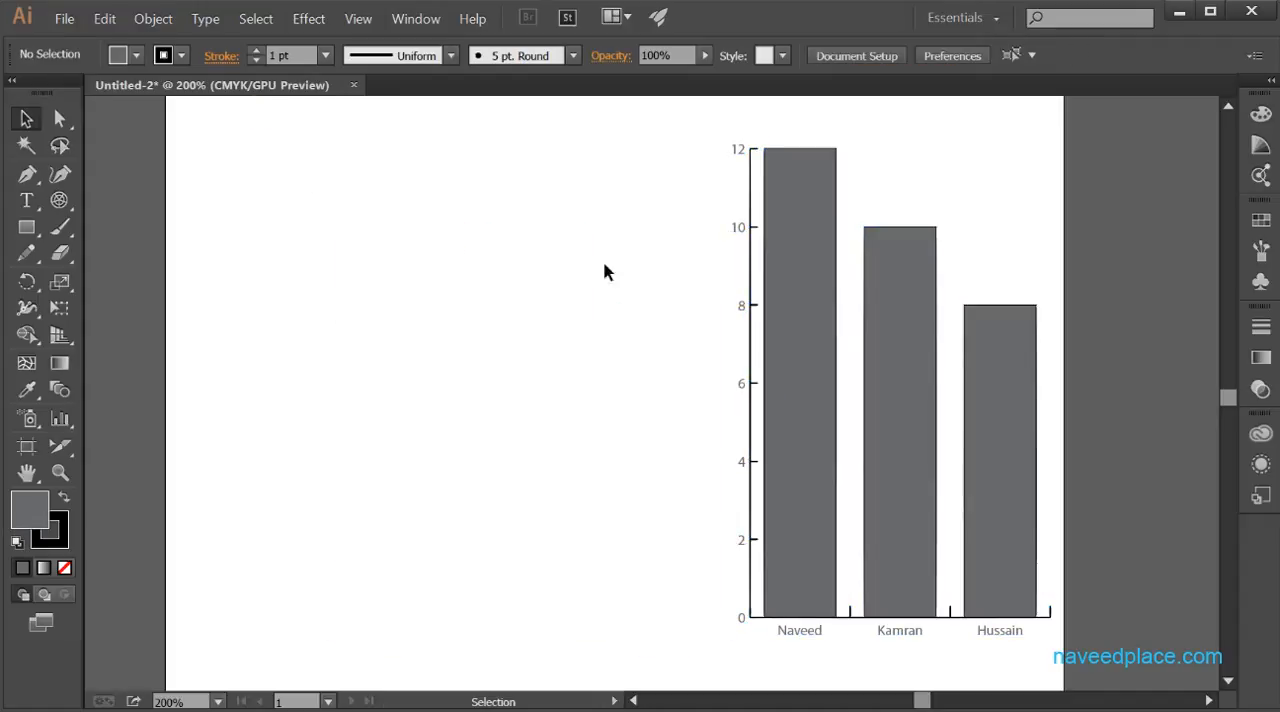
pyautogui.moveTo(928, 387); pyautogui.dragTo(580, 397)
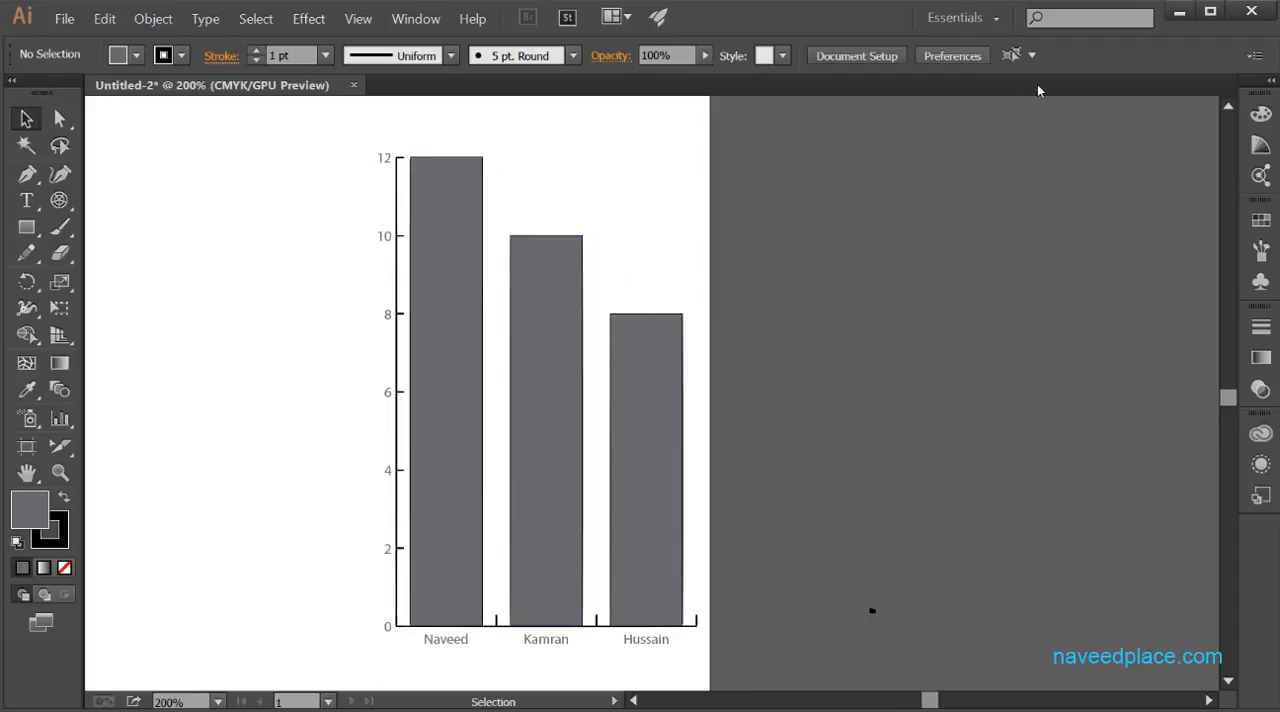
pyautogui.click(61, 474)
pyautogui.click(426, 437)
pyautogui.click(424, 435)
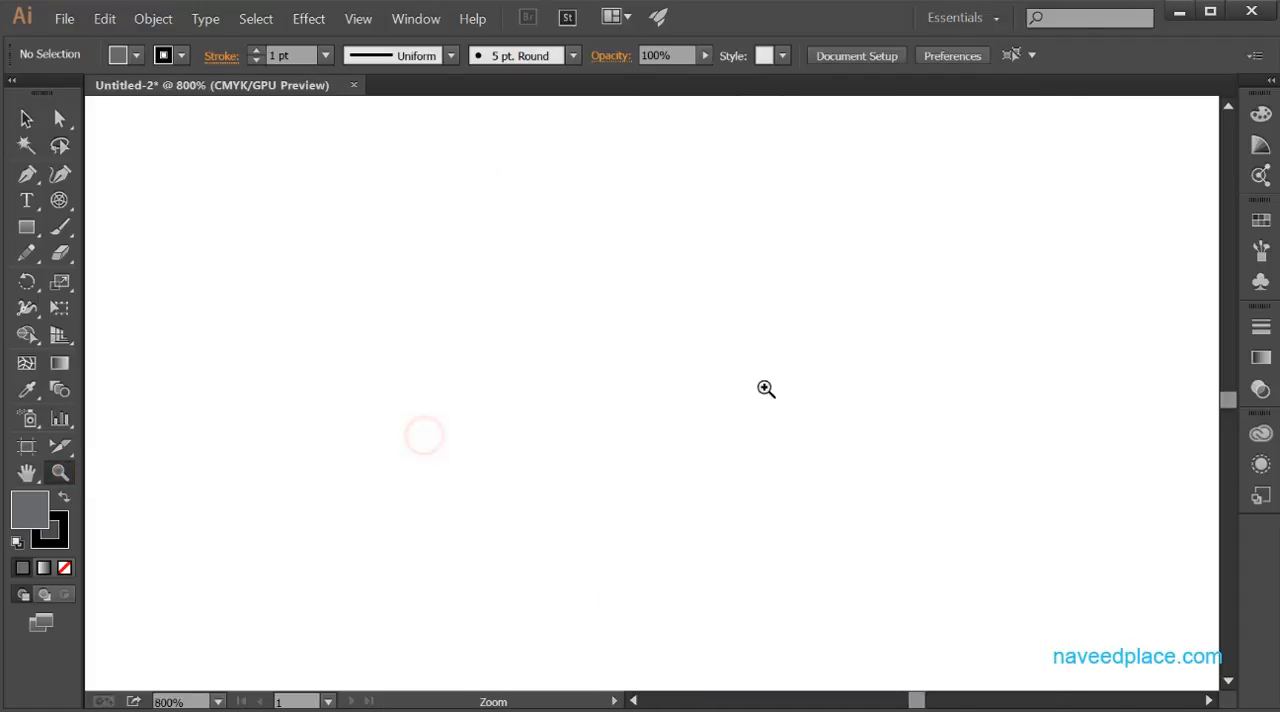
pyautogui.moveTo(866, 383); pyautogui.dragTo(208, 417)
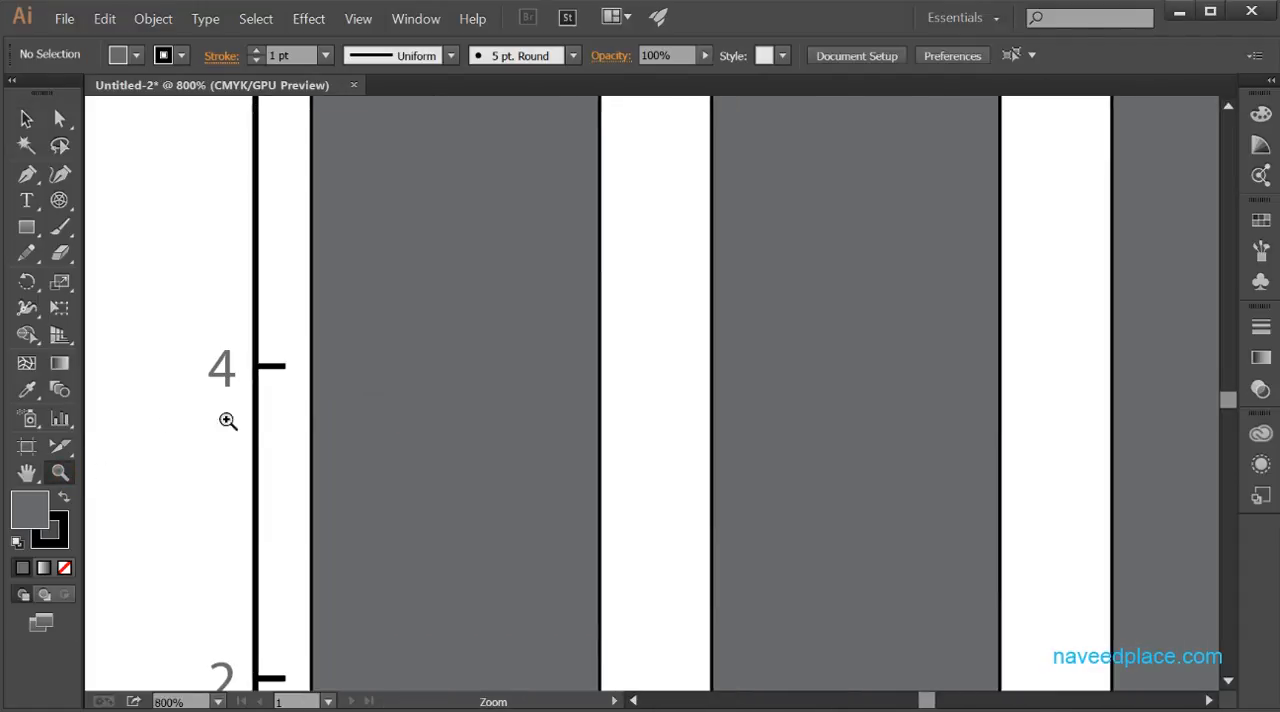
pyautogui.keyDown('alt'); pyautogui.click(336, 424); pyautogui.keyUp('alt')
pyautogui.keyDown('alt'); pyautogui.click(506, 423); pyautogui.keyUp('alt')
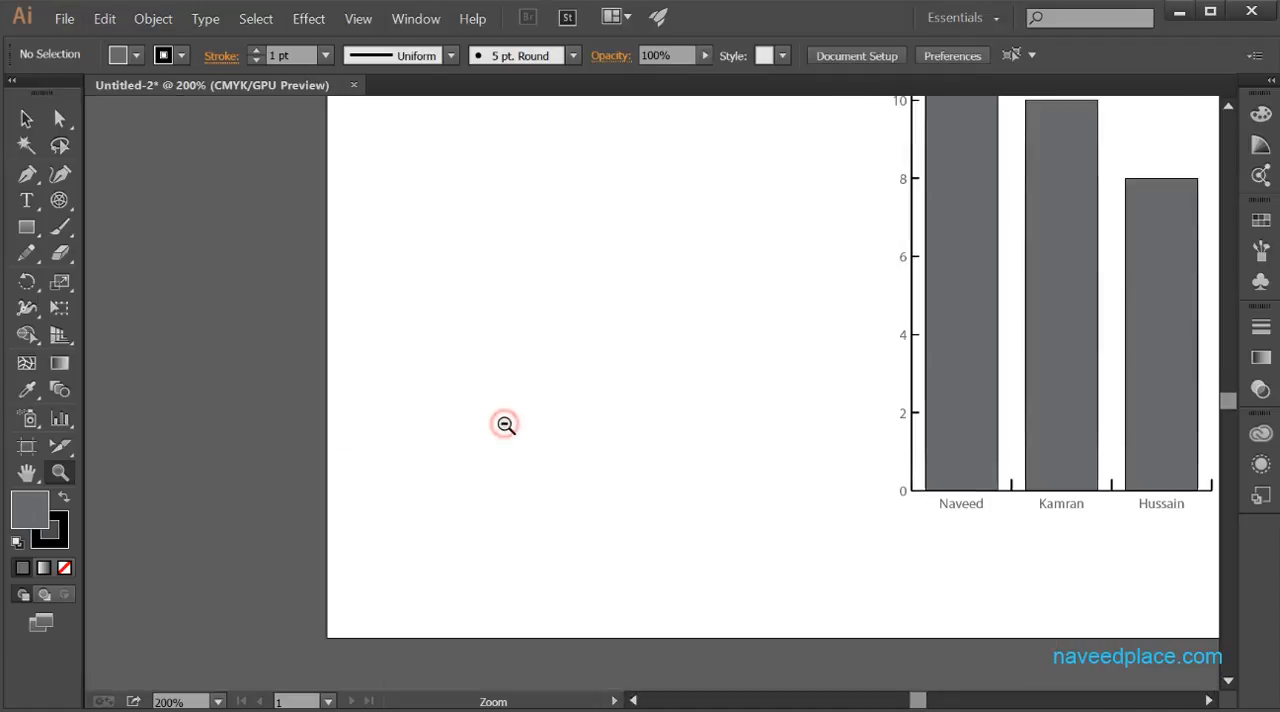
pyautogui.moveTo(971, 397); pyautogui.dragTo(354, 510)
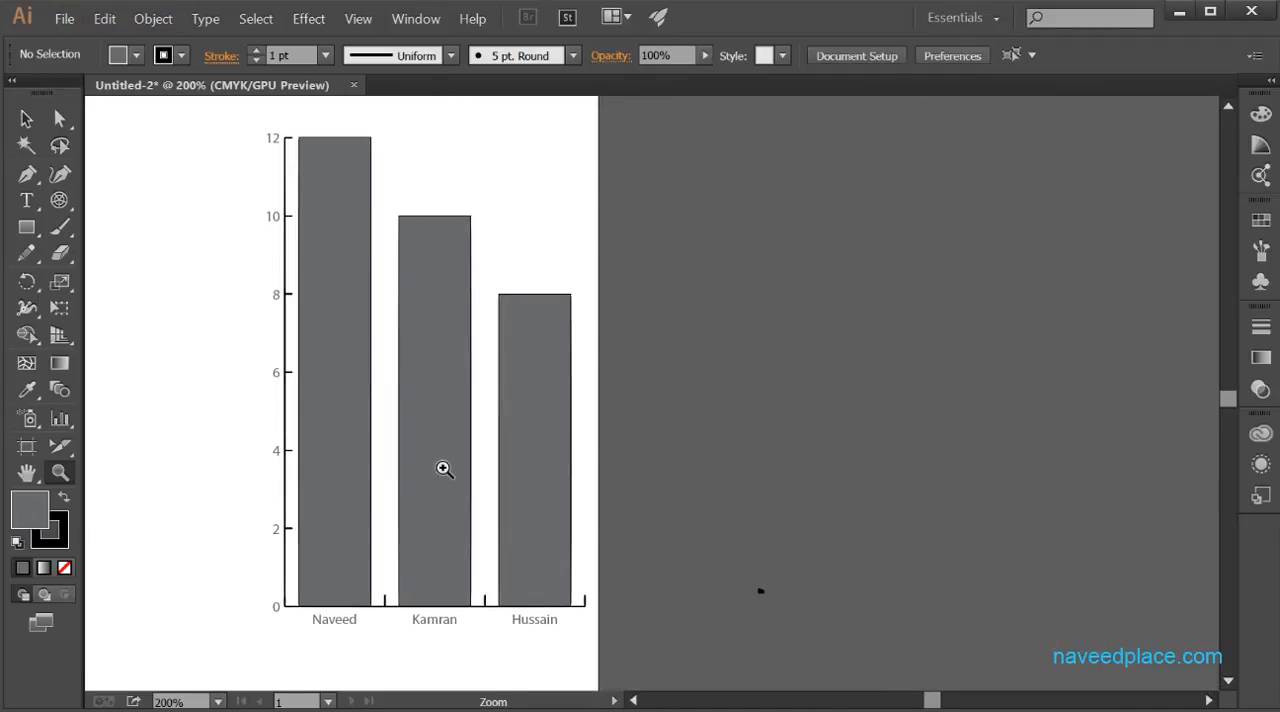
pyautogui.rightClick(443, 412)
# - Examine the Graph Type options of the remaining column graph and close them without changing anything
pyautogui.click(24, 119)
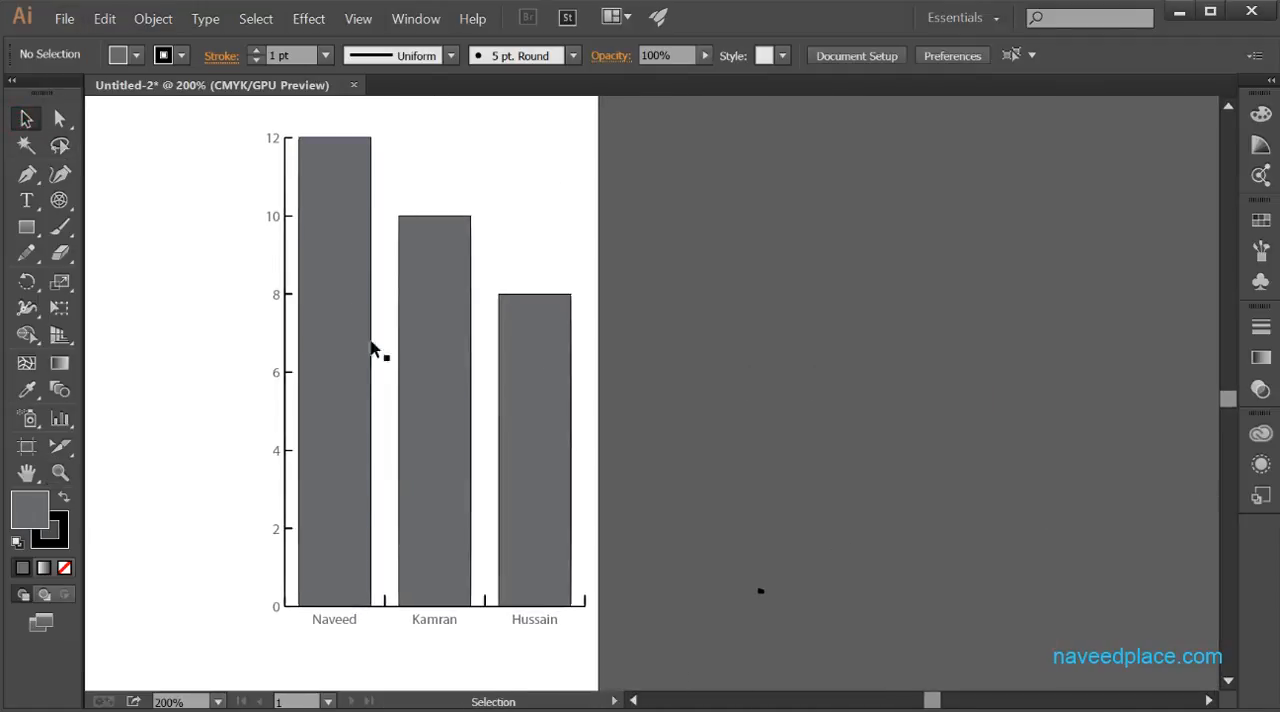
pyautogui.click(409, 358)
pyautogui.rightClick(340, 374)
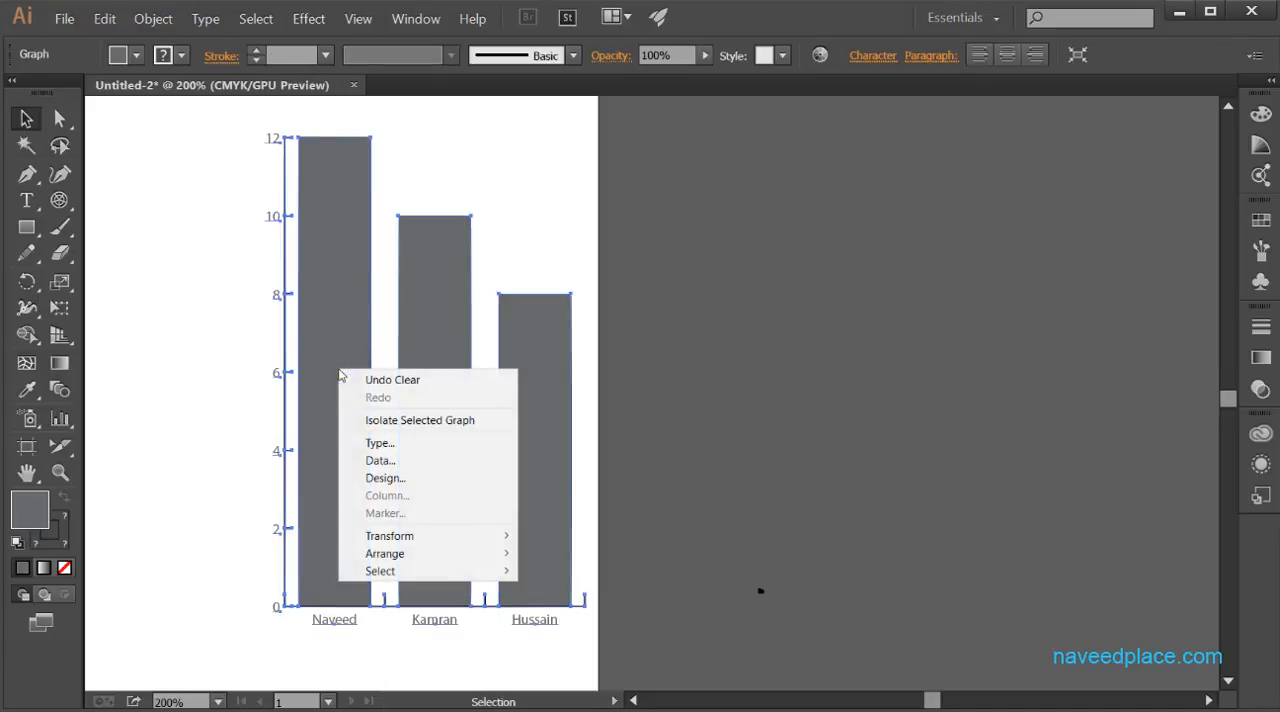
pyautogui.click(432, 444)
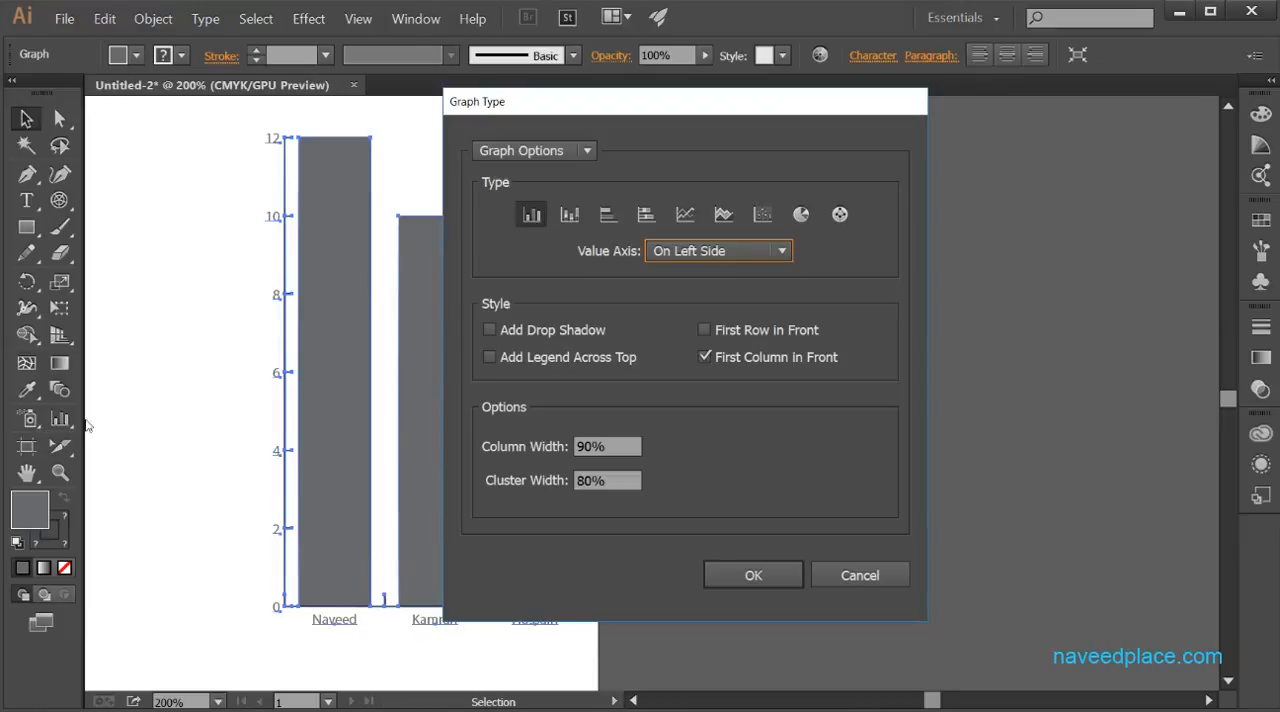
pyautogui.click(859, 575)
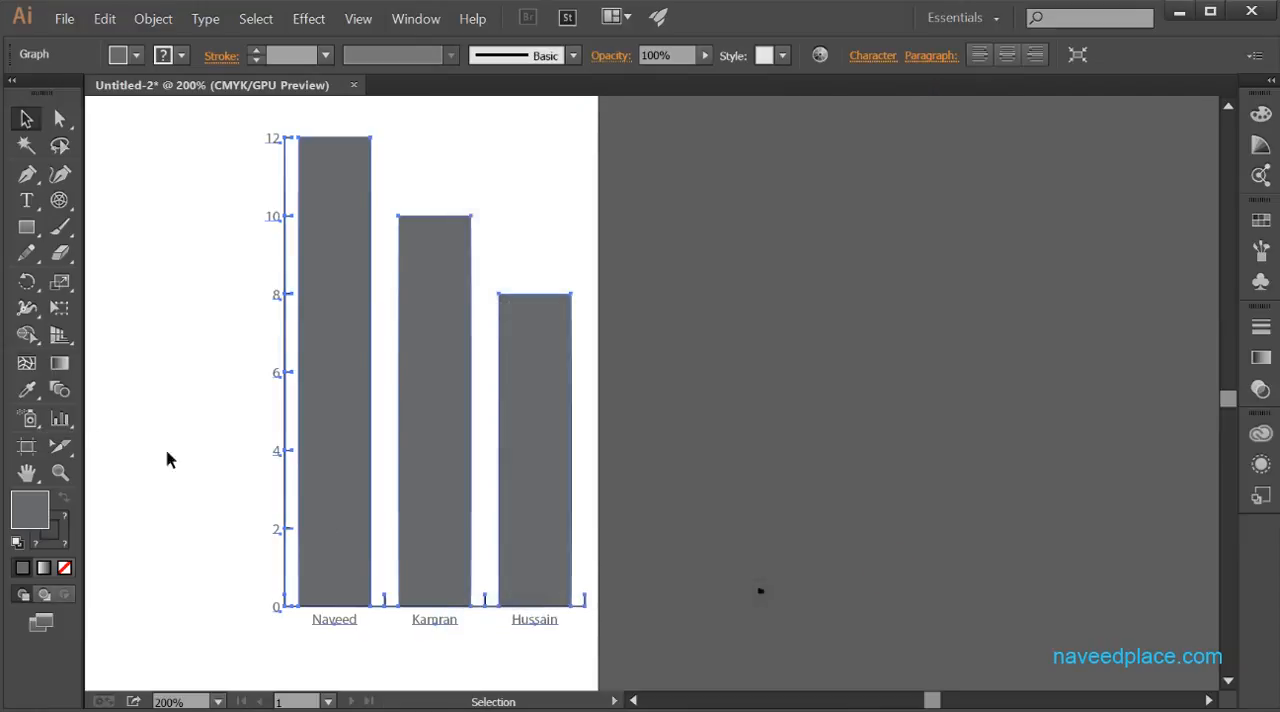
pyautogui.click(60, 420)
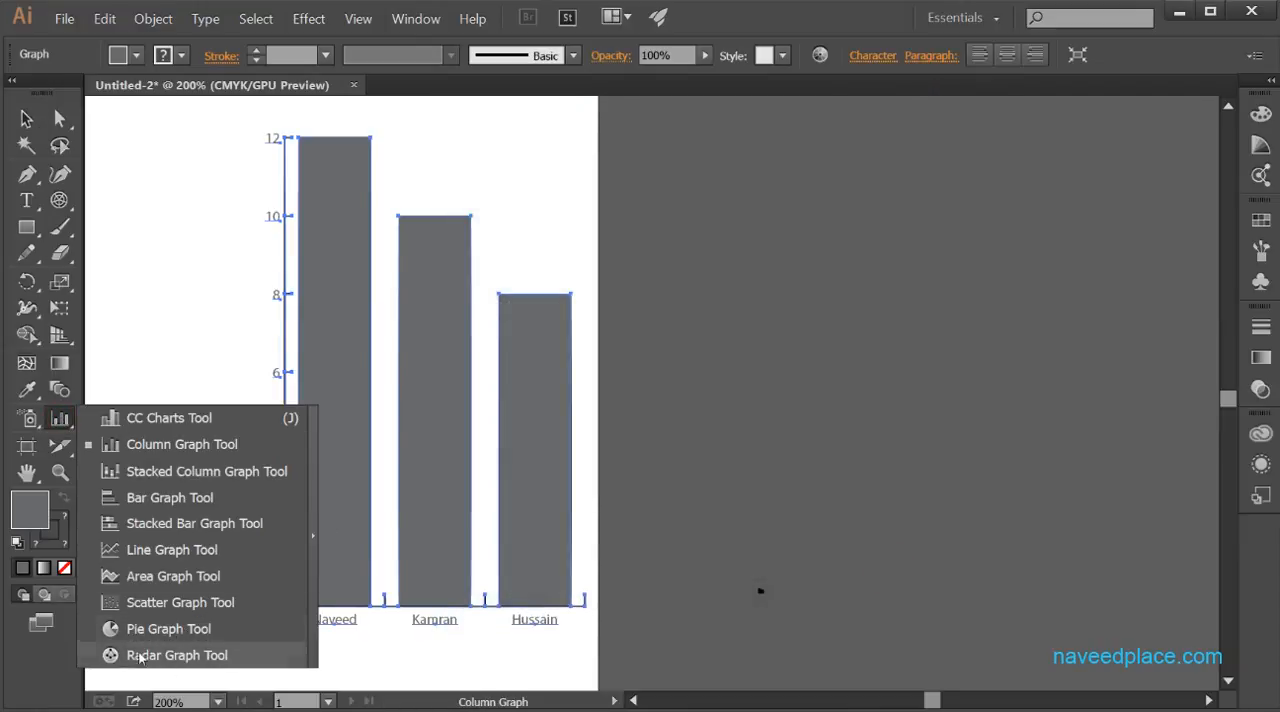
pyautogui.click(360, 535)
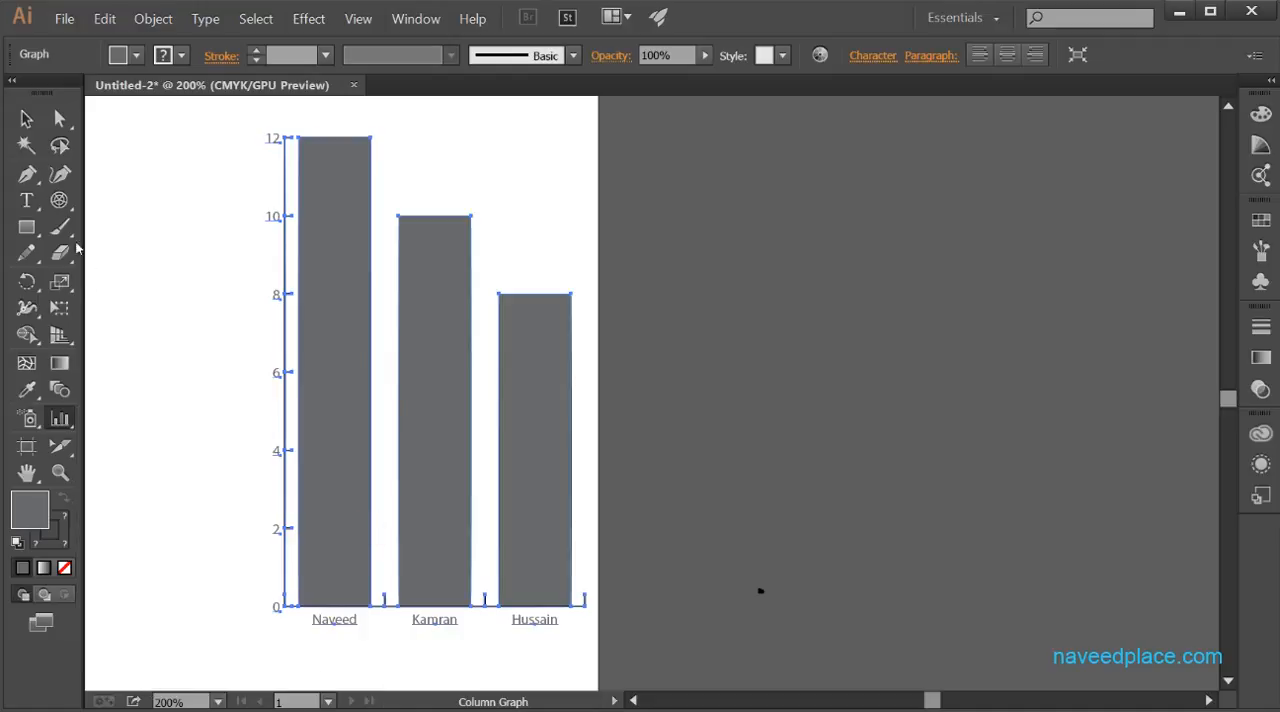
pyautogui.click(60, 418)
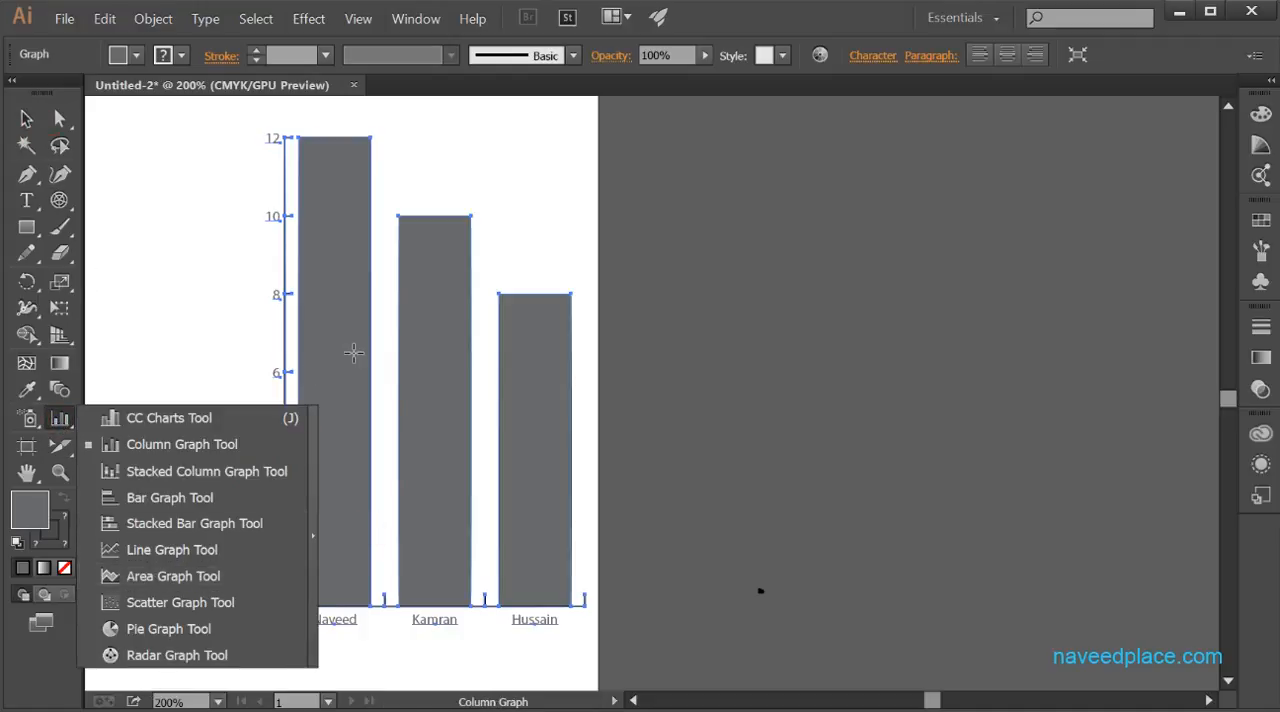
pyautogui.click(26, 120)
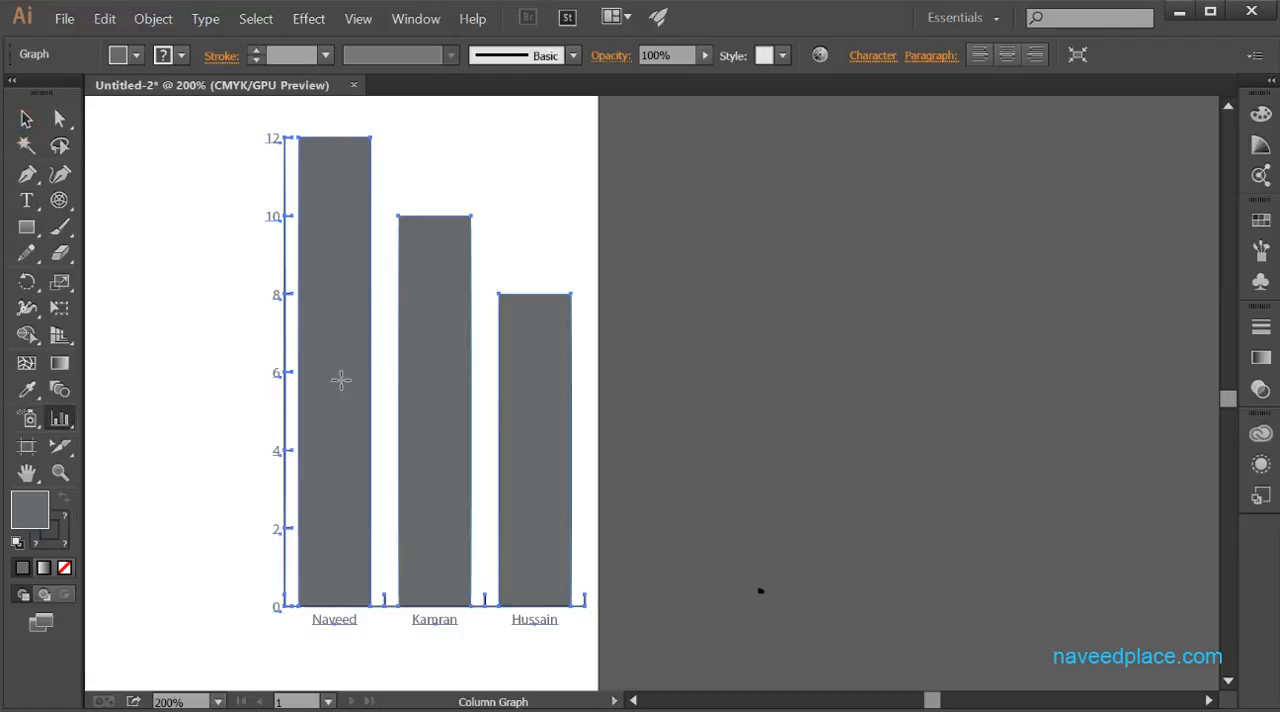
# - Try the pie graph type on the selected column graph, and undo the type change
pyautogui.click(26, 119)
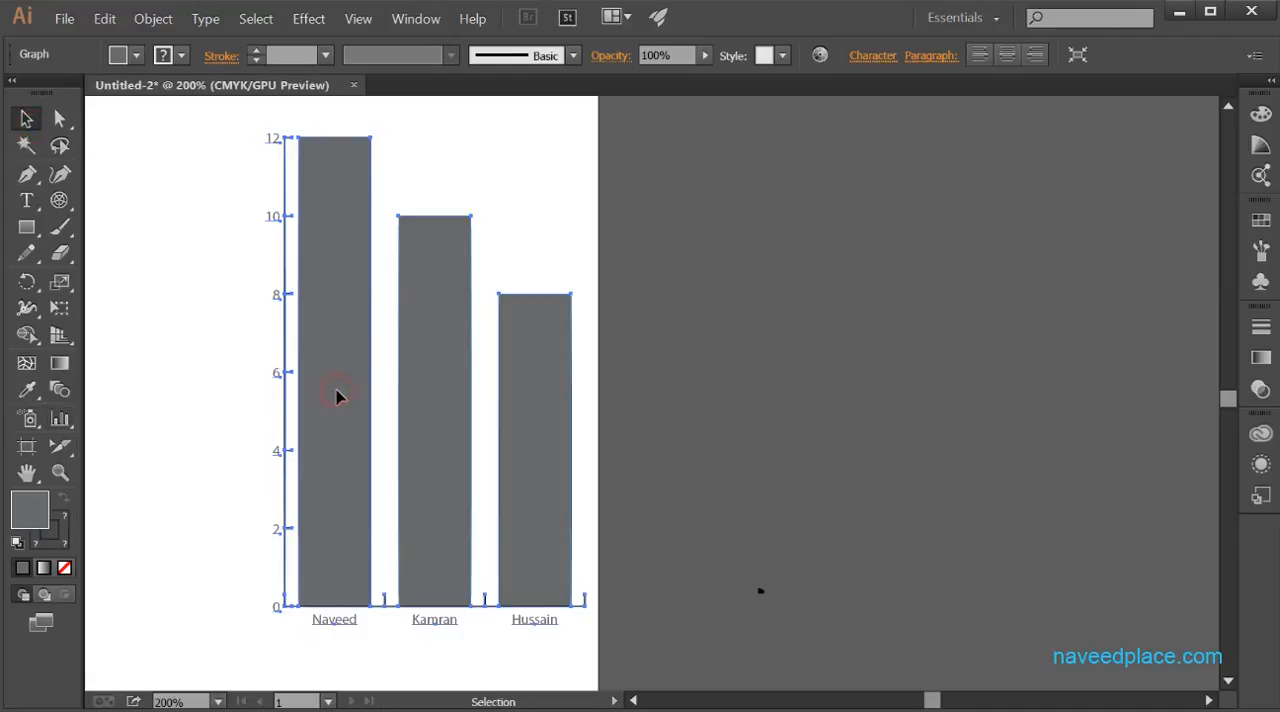
pyautogui.rightClick(342, 426)
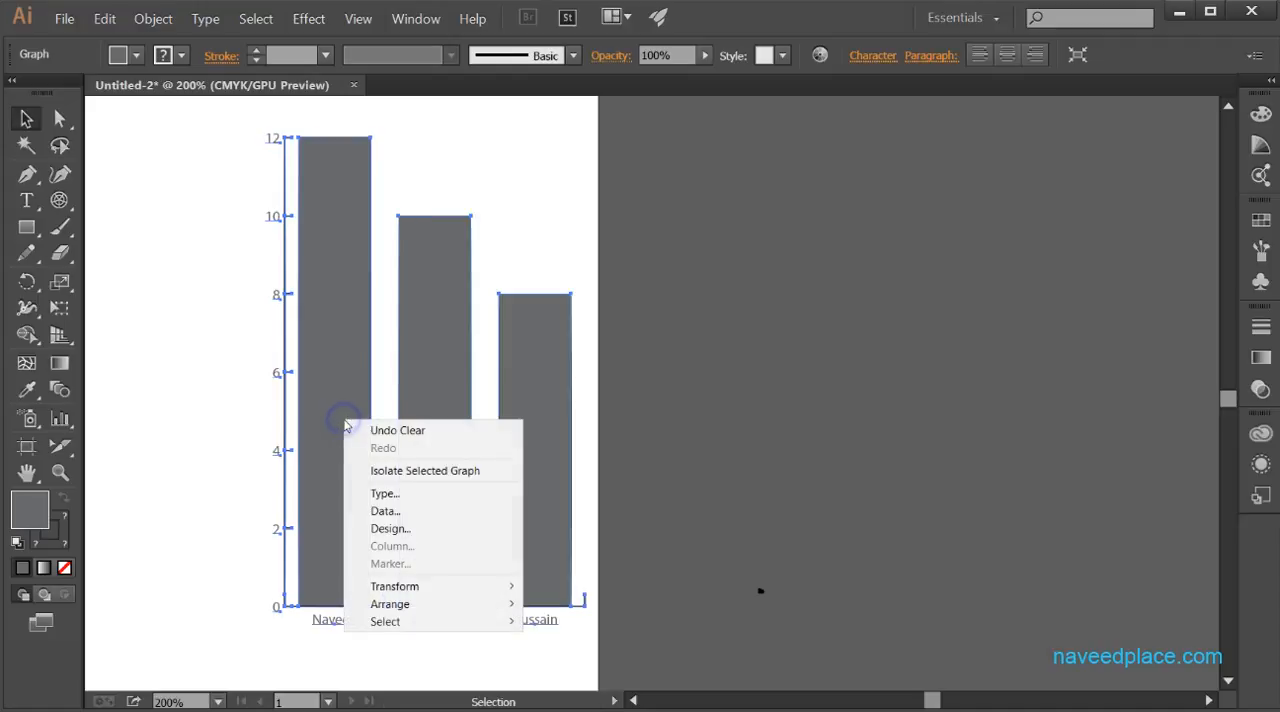
pyautogui.click(378, 491)
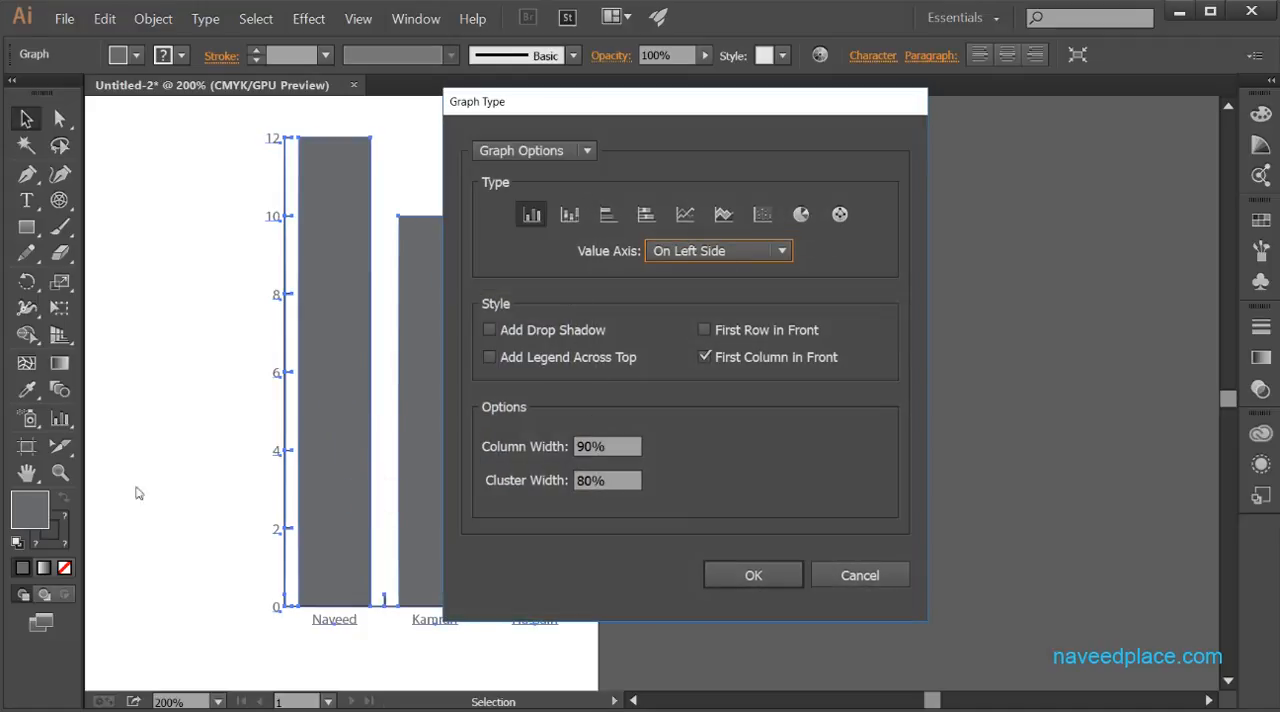
pyautogui.click(800, 215)
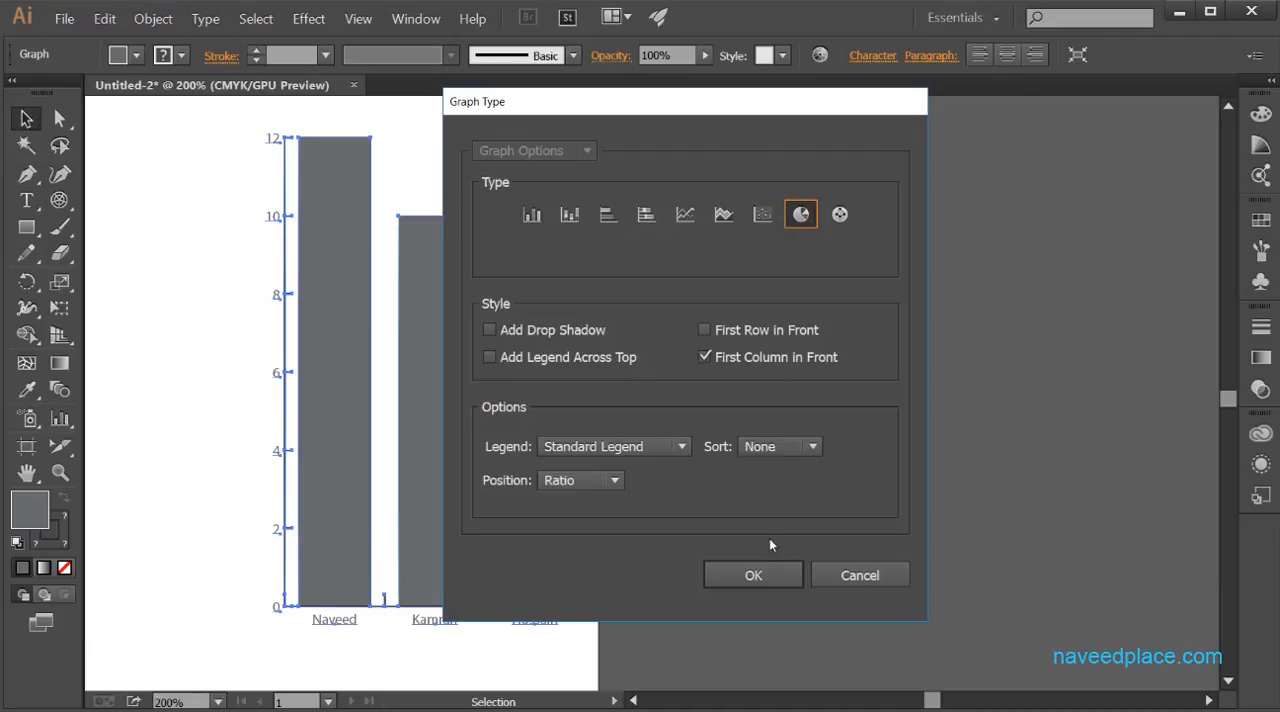
pyautogui.click(756, 572)
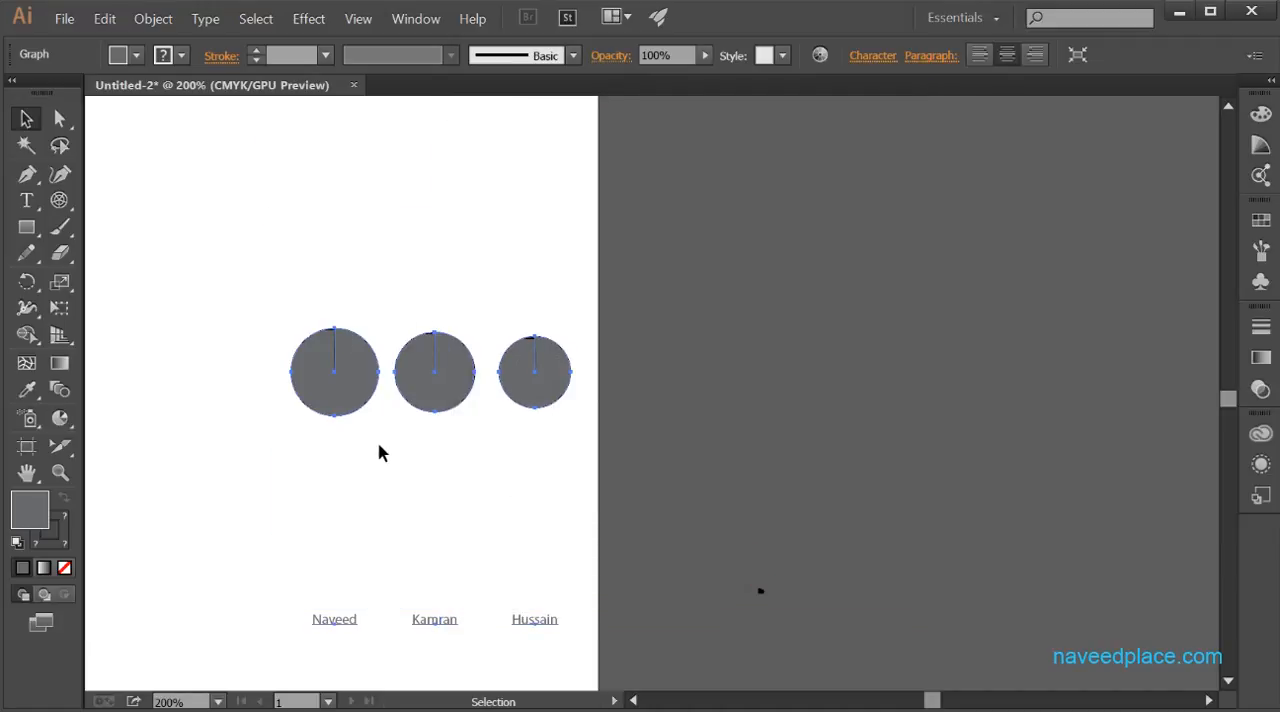
pyautogui.moveTo(60, 418); pyautogui.dragTo(432, 410)
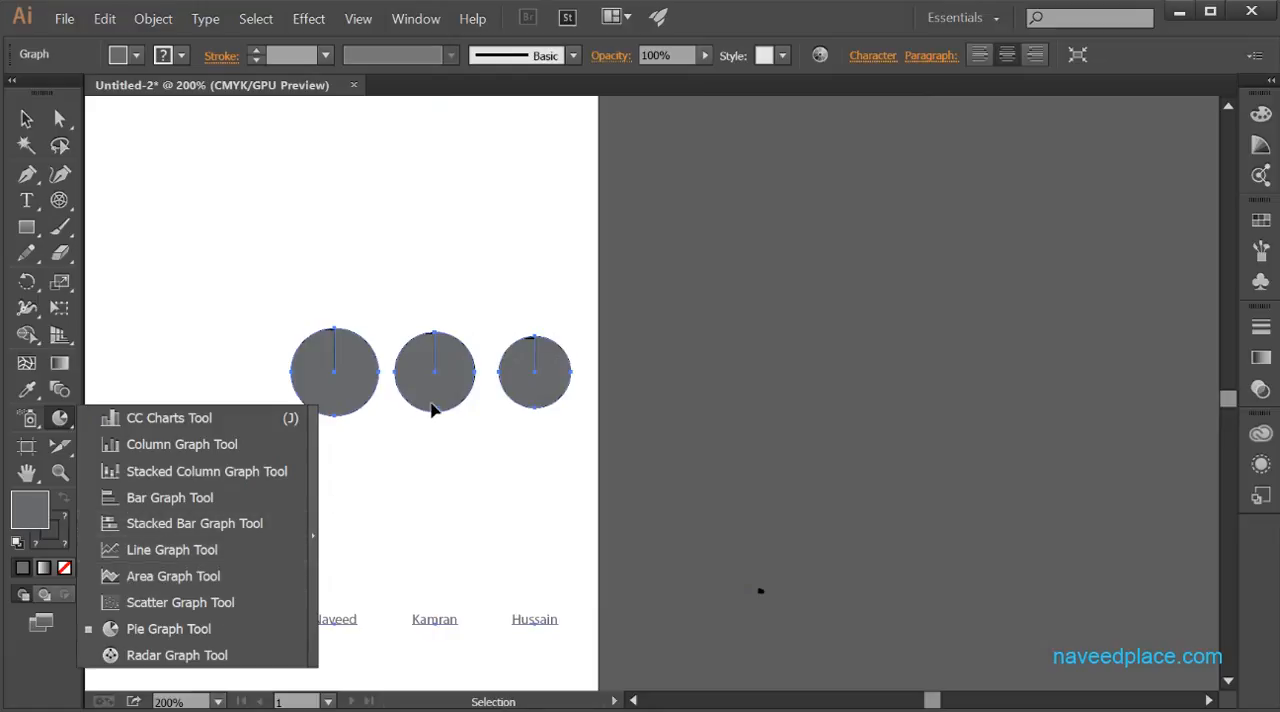
pyautogui.moveTo(504, 483); pyautogui.dragTo(505, 485)
pyautogui.hotkey('ctrl', 'z')
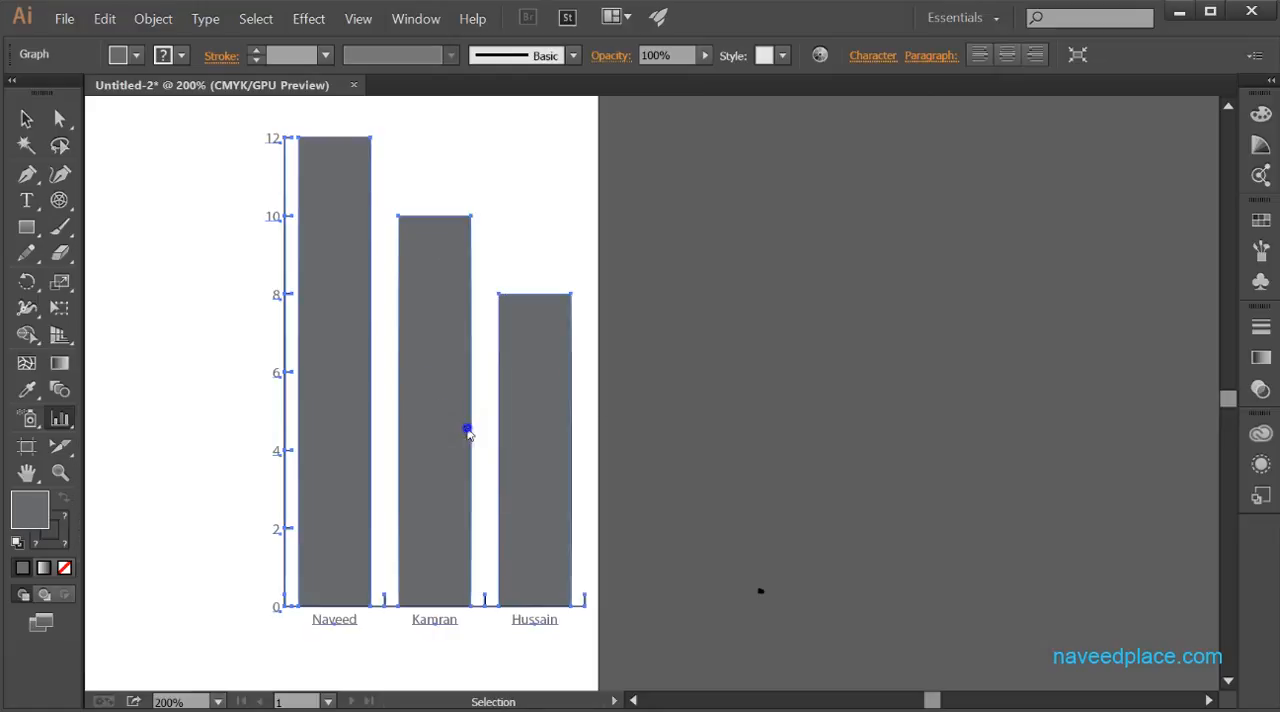
# - Try the line graph type on the column graph, and undo the conversion
pyautogui.rightClick(466, 429)
pyautogui.click(507, 503)
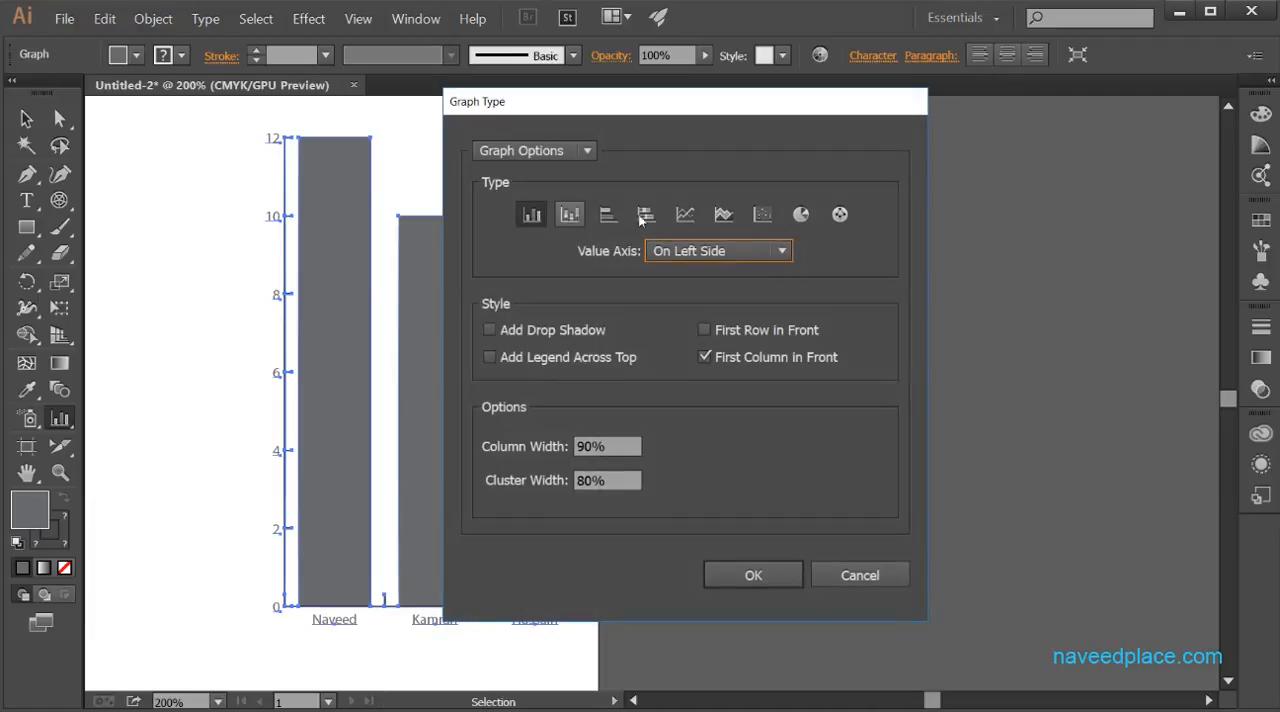
pyautogui.click(684, 214)
pyautogui.click(735, 574)
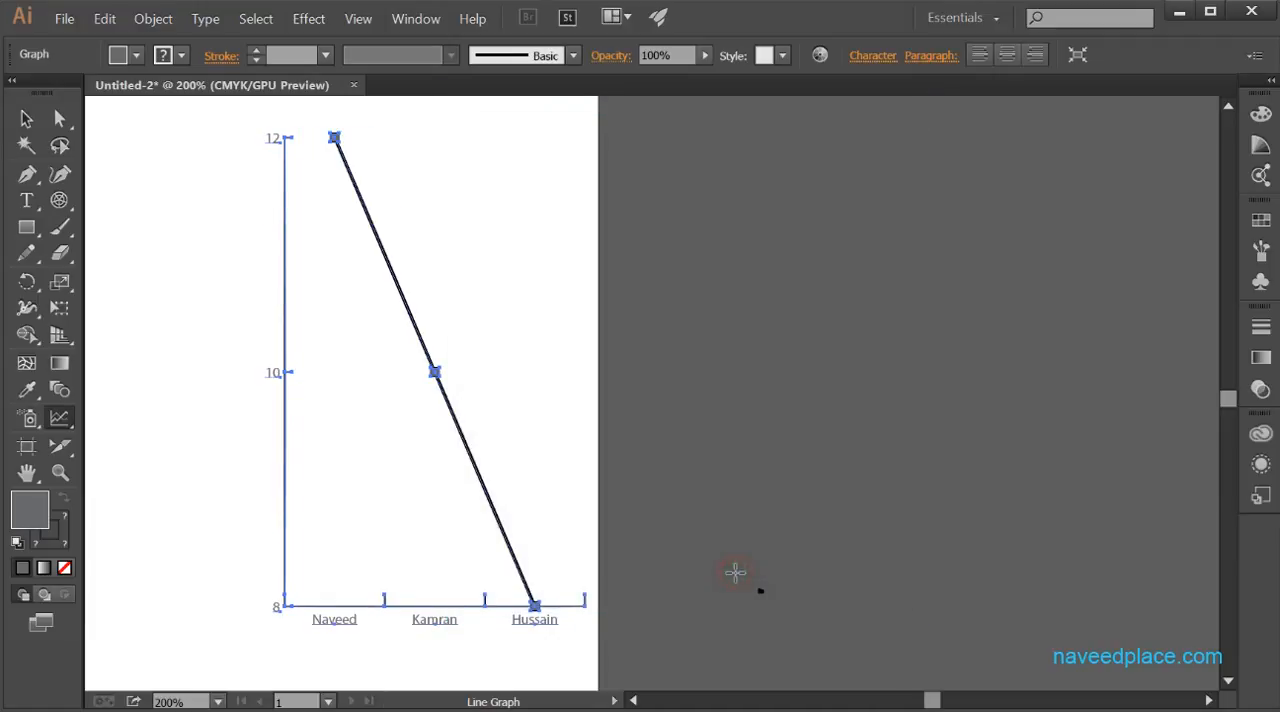
pyautogui.hotkey('ctrl', 'z')
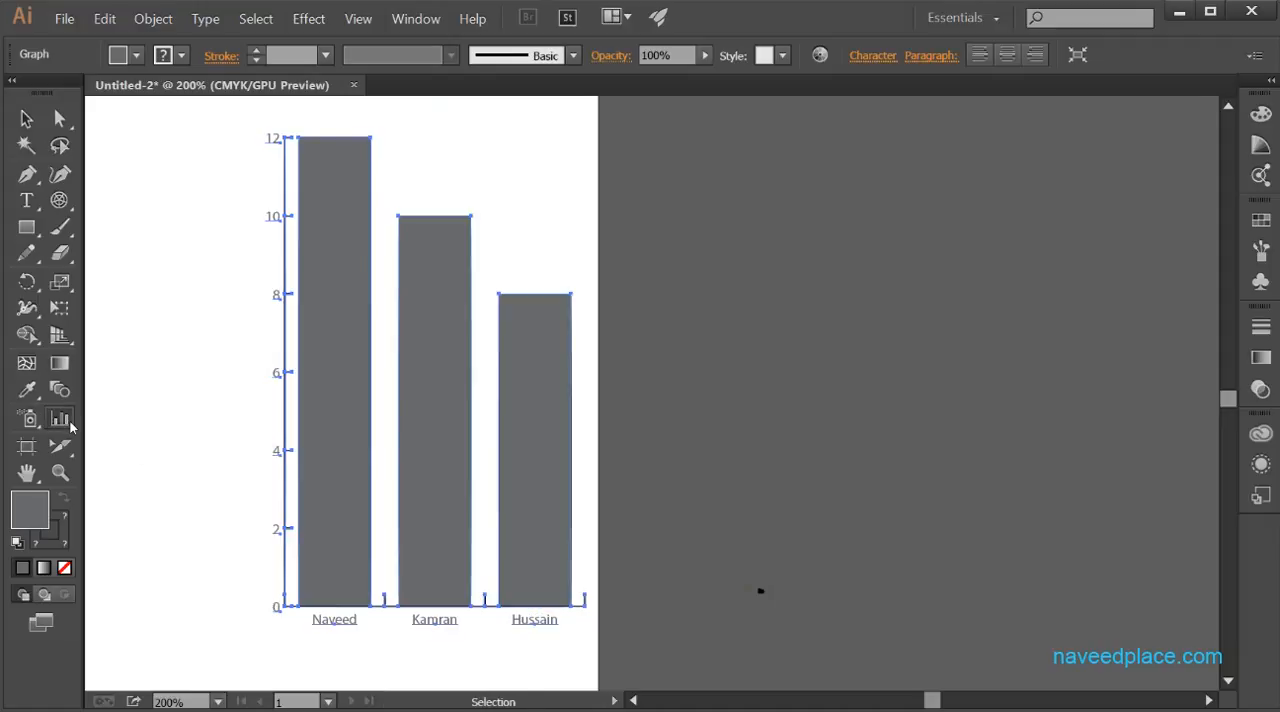
# - Examine the column graph's data table and its Graph Design options, closing both without making changes
pyautogui.moveTo(60, 418); pyautogui.dragTo(414, 457)
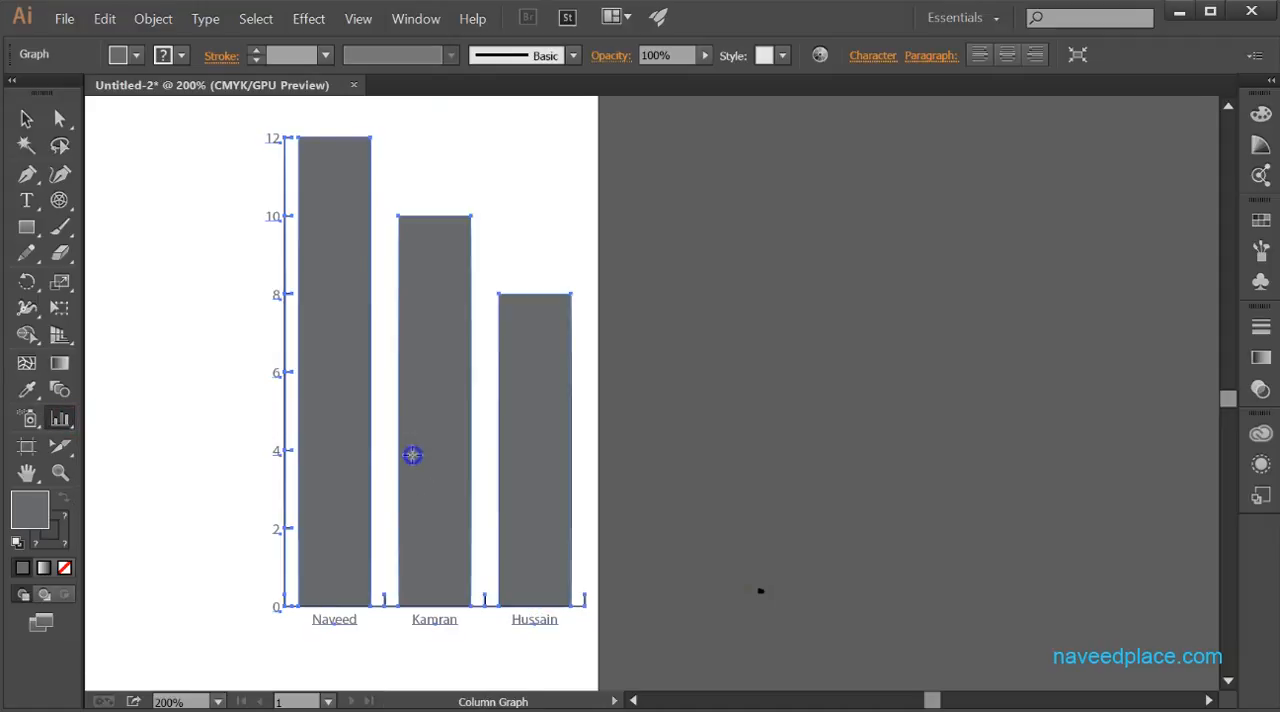
pyautogui.click(18, 118)
pyautogui.rightClick(450, 416)
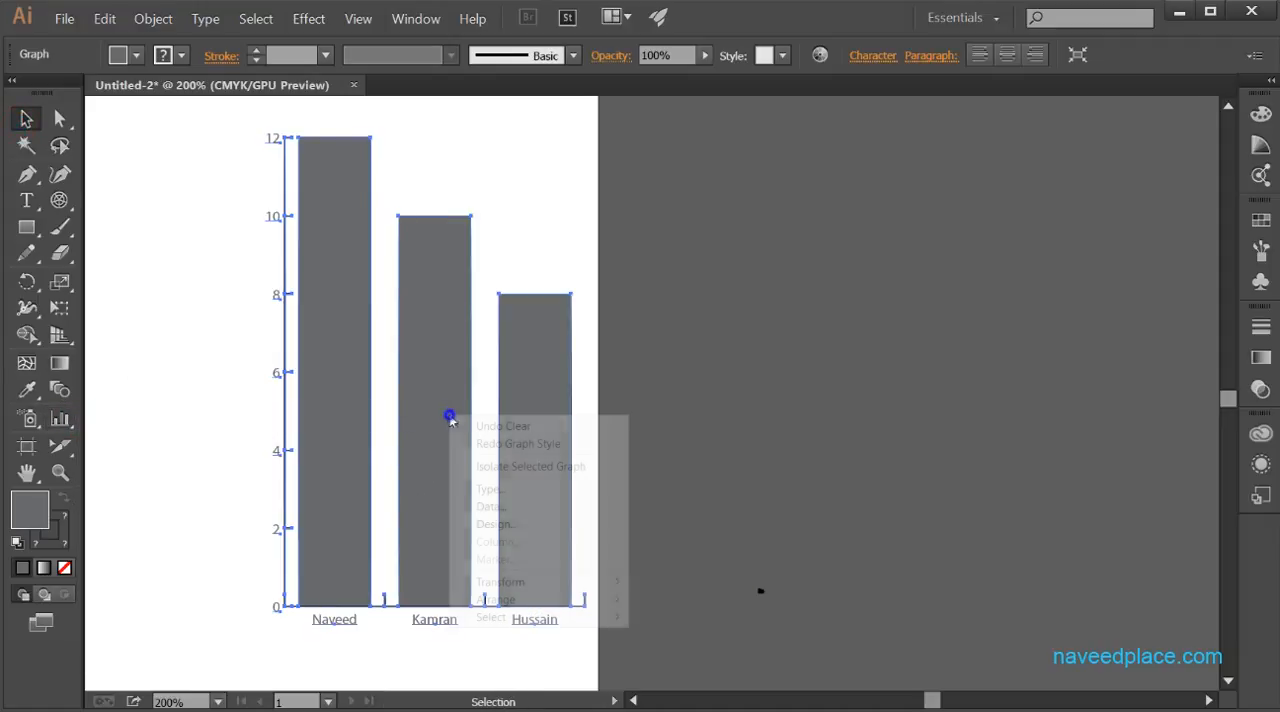
pyautogui.click(512, 507)
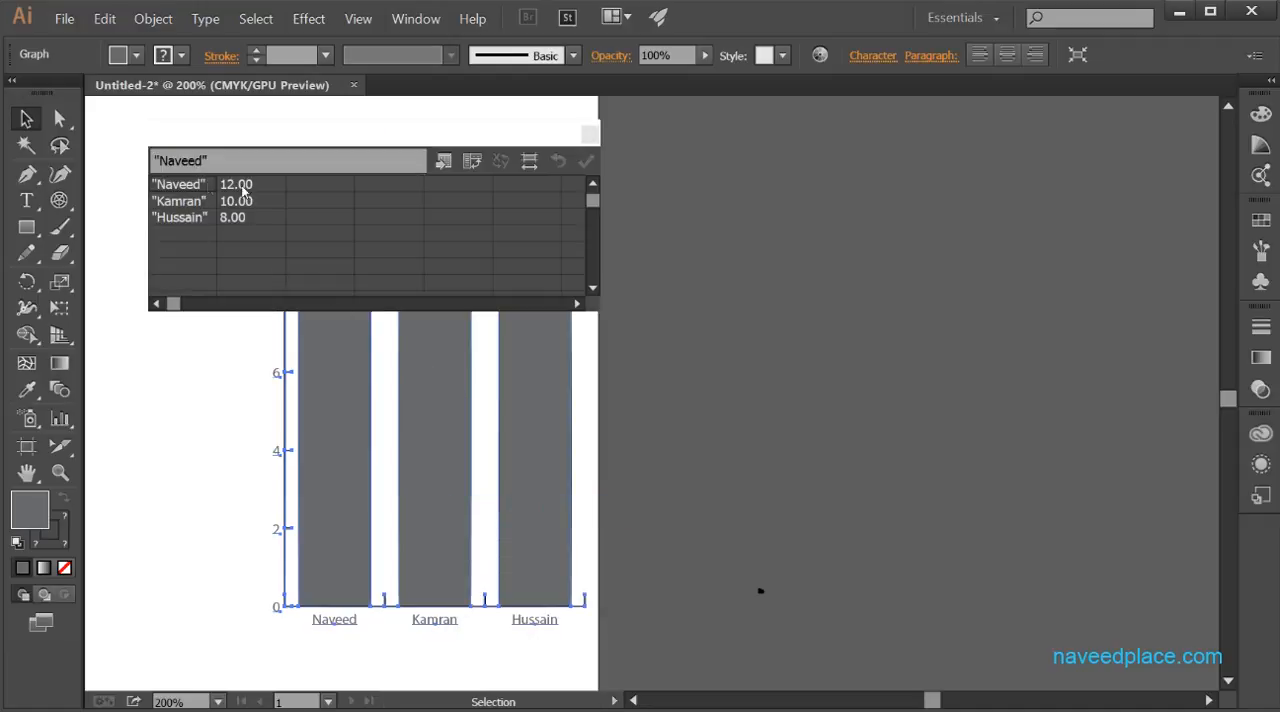
pyautogui.click(590, 134)
pyautogui.rightClick(426, 416)
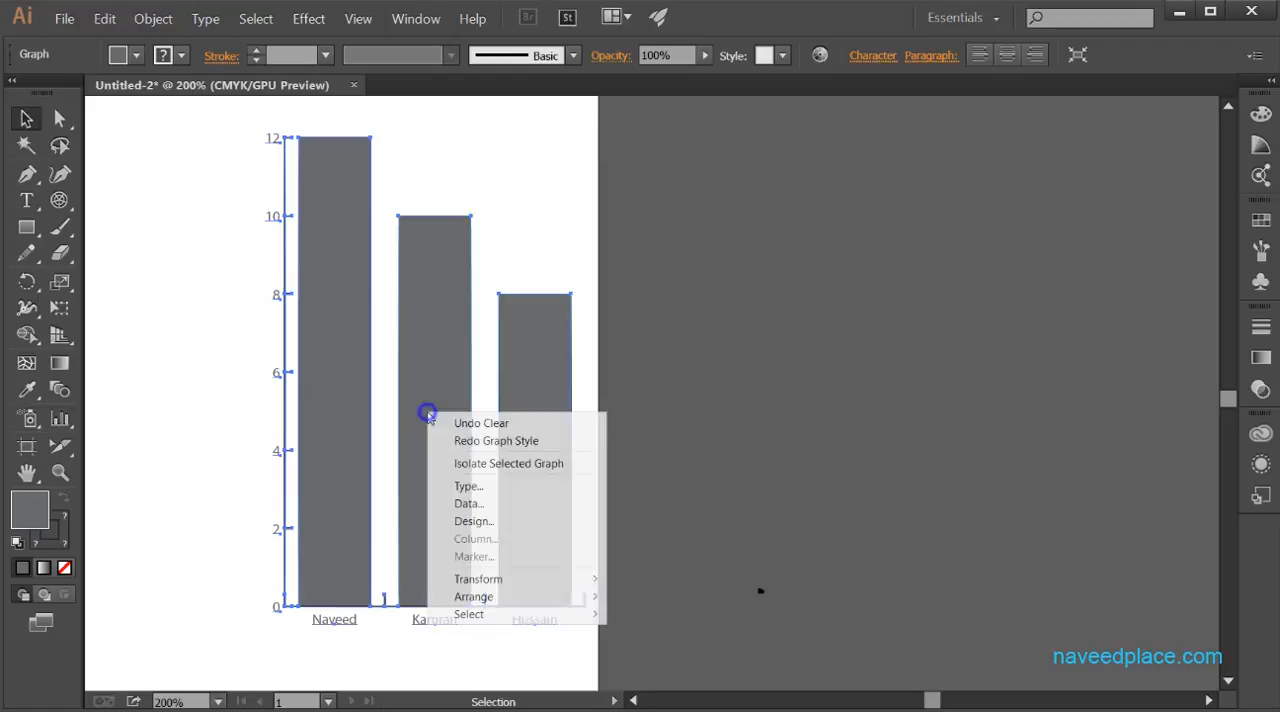
pyautogui.click(513, 527)
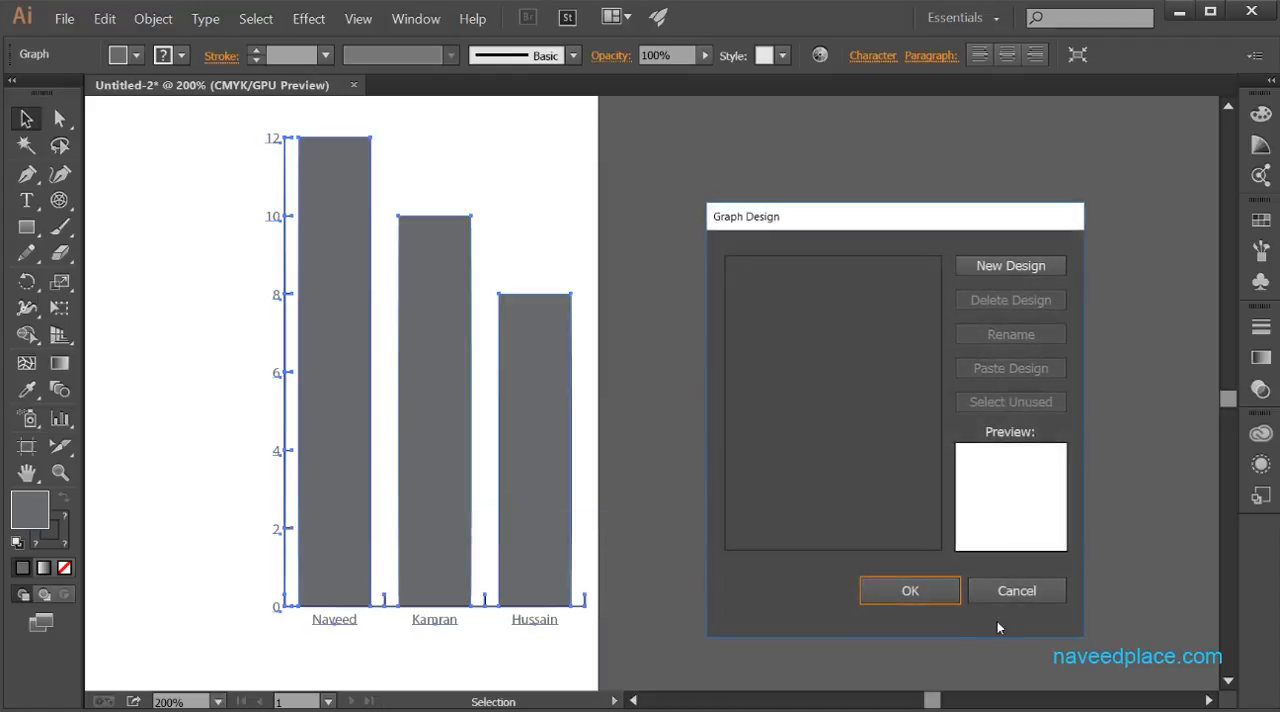
pyautogui.click(1005, 591)
pyautogui.moveTo(251, 511); pyautogui.dragTo(638, 500)
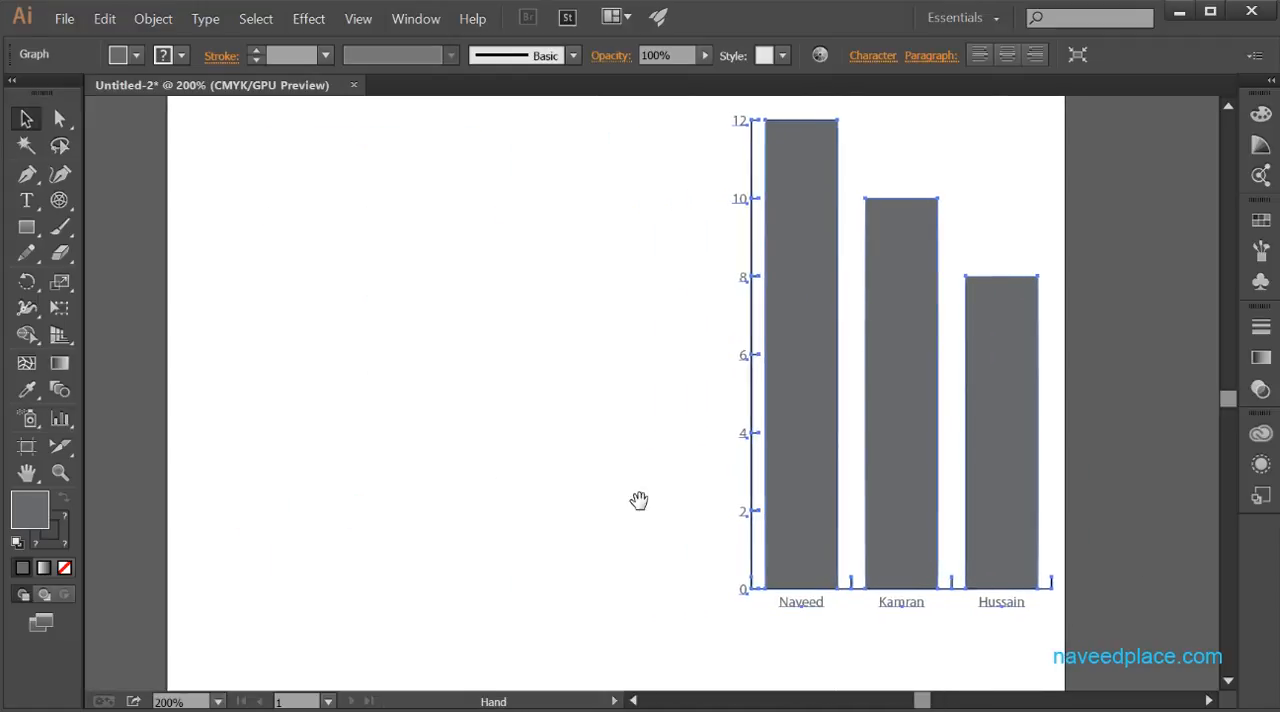
pyautogui.click(26, 228)
pyautogui.press('b')
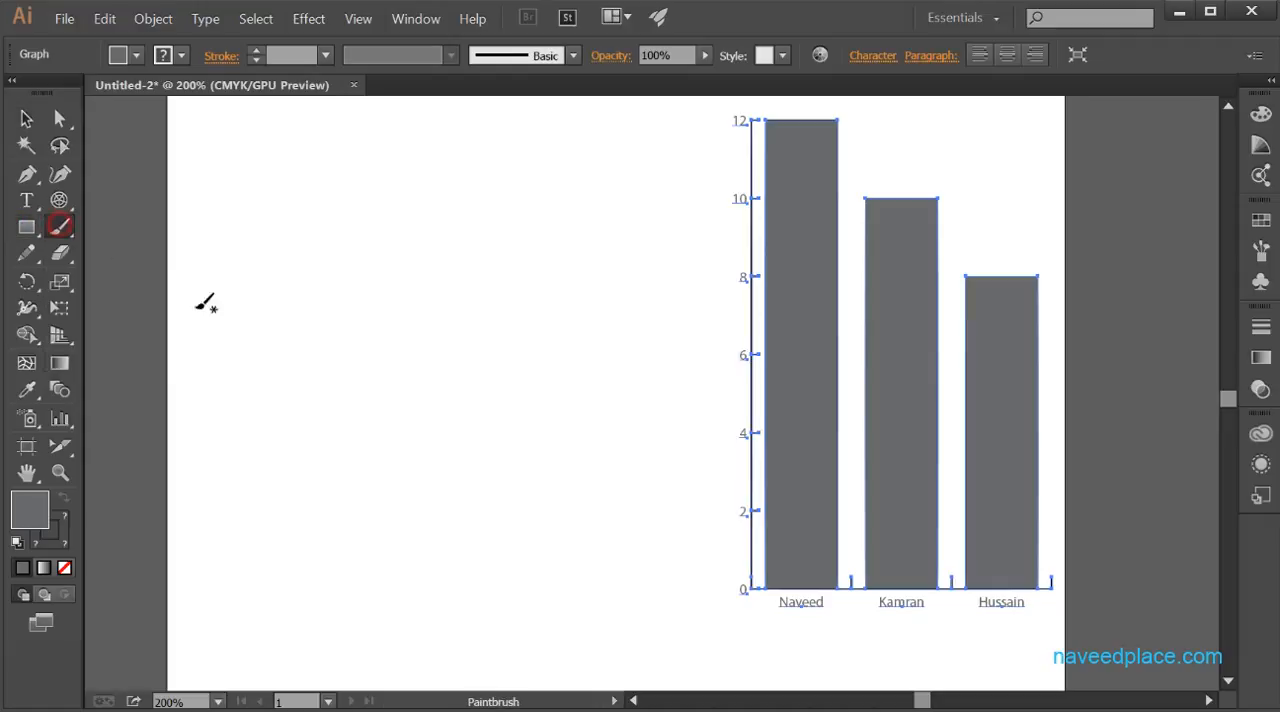
pyautogui.moveTo(232, 318)
pyautogui.mouseDown()
pyautogui.moveTo(246, 374)
pyautogui.moveTo(297, 377)
pyautogui.mouseUp()
pyautogui.hotkey('ctrl', 'z')
# - Draw a small rectangle in the empty area beside the column graph and fill it with yellow
pyautogui.click(26, 228)
pyautogui.click(96, 227)
pyautogui.moveTo(272, 318); pyautogui.dragTo(366, 384)
pyautogui.click(136, 55)
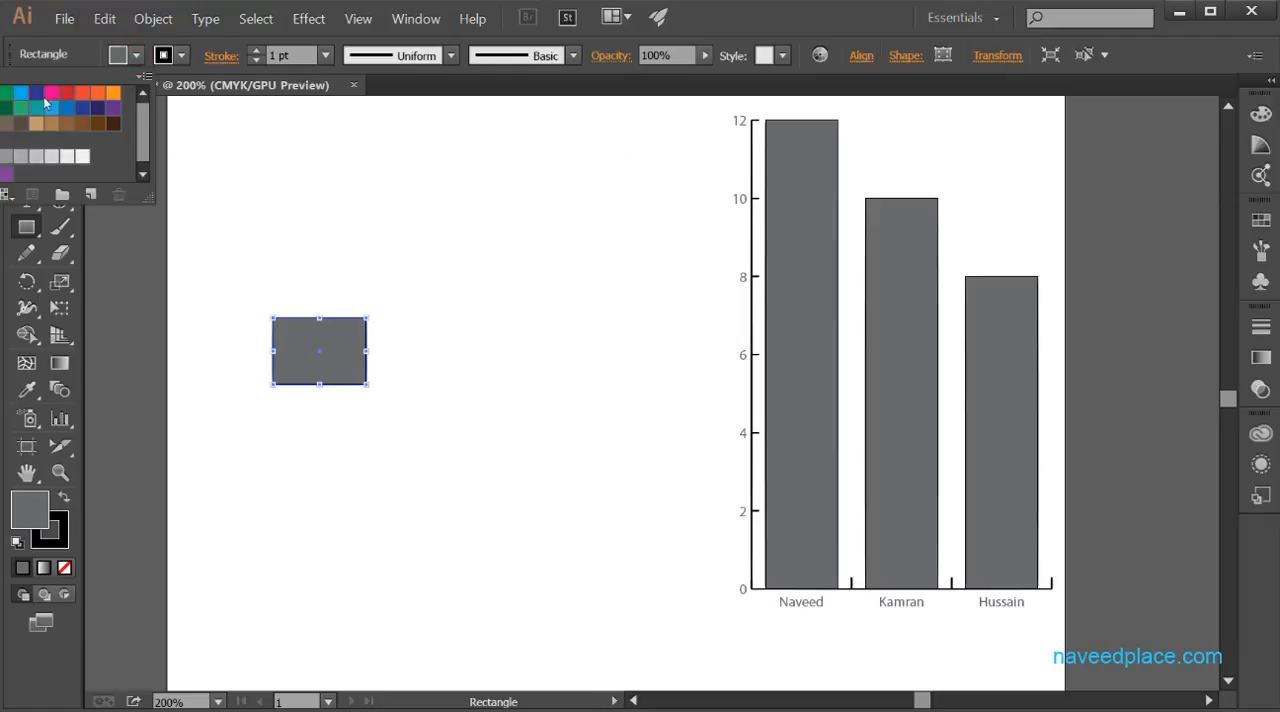
pyautogui.click(0, 93)
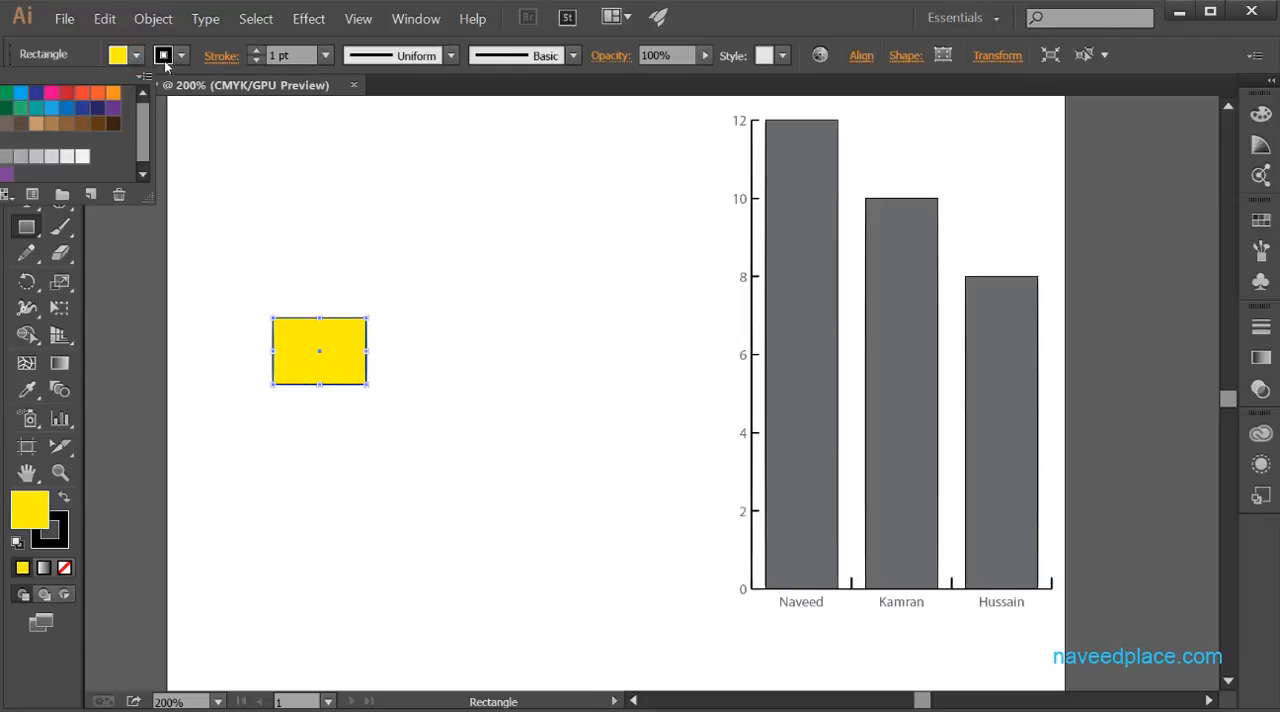
# - Give the yellow rectangle a red stroke and deselect it
pyautogui.click(182, 56)
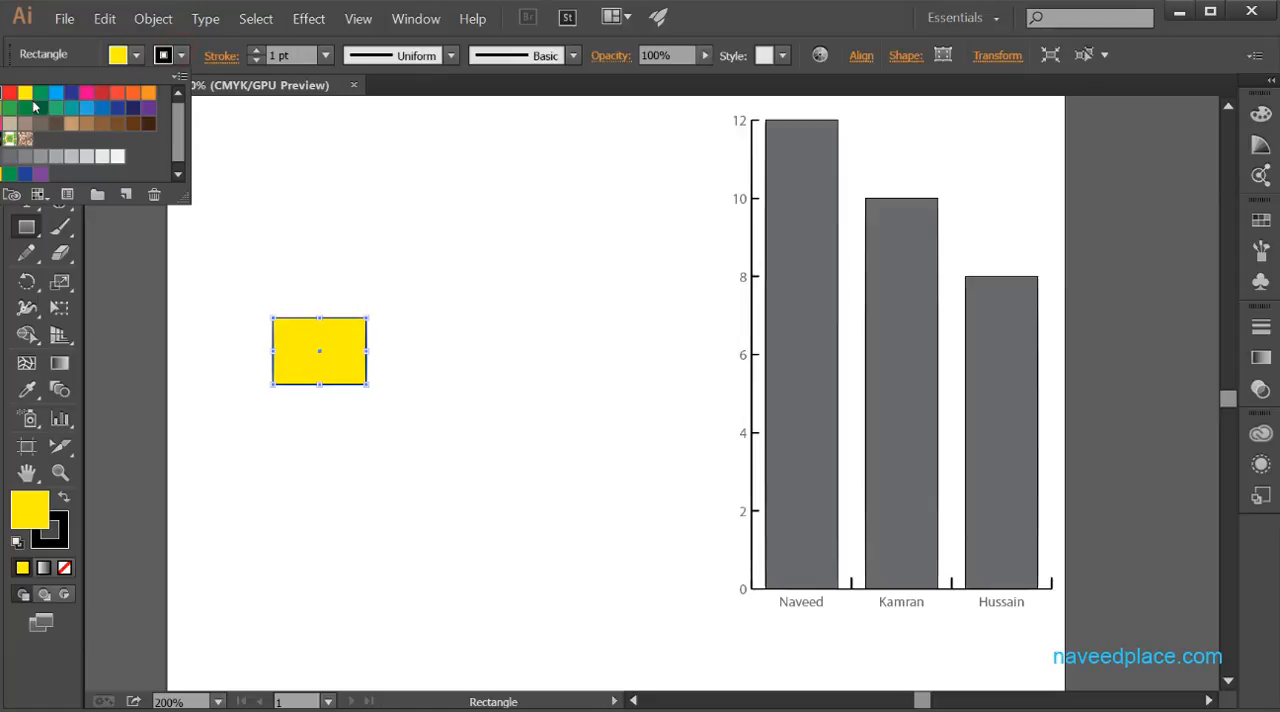
pyautogui.click(10, 93)
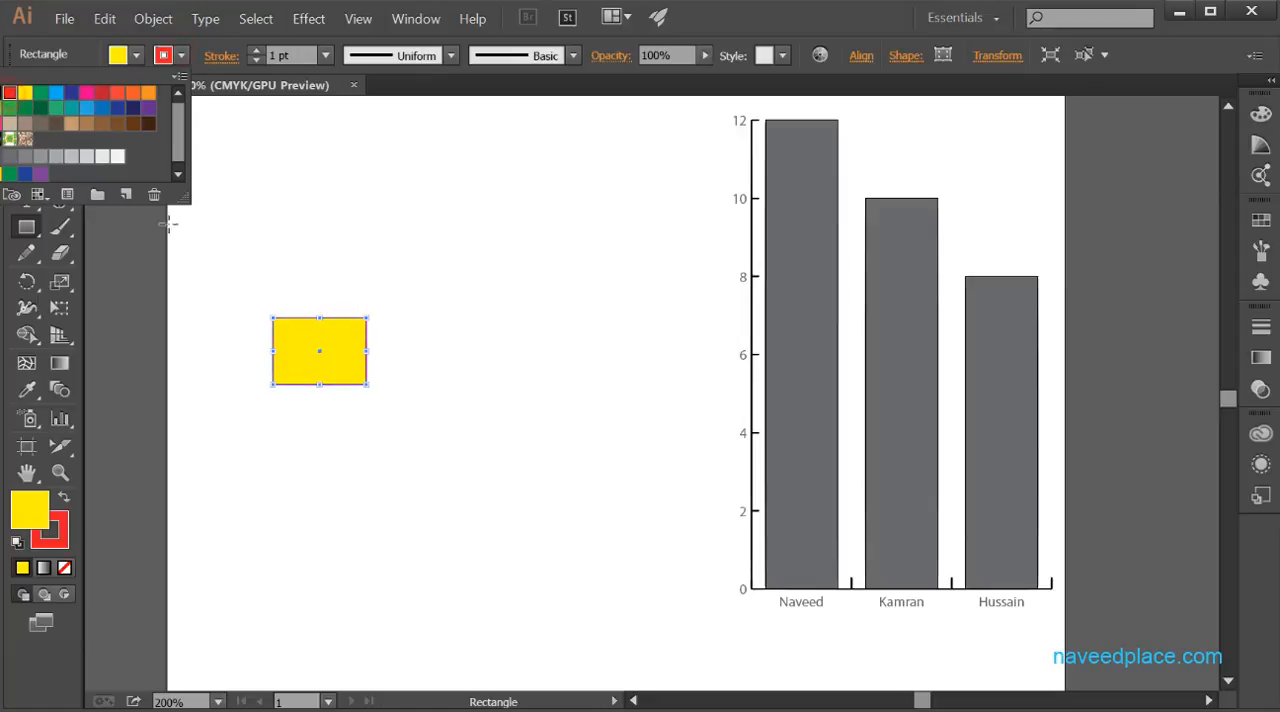
pyautogui.click(165, 355)
pyautogui.click(26, 118)
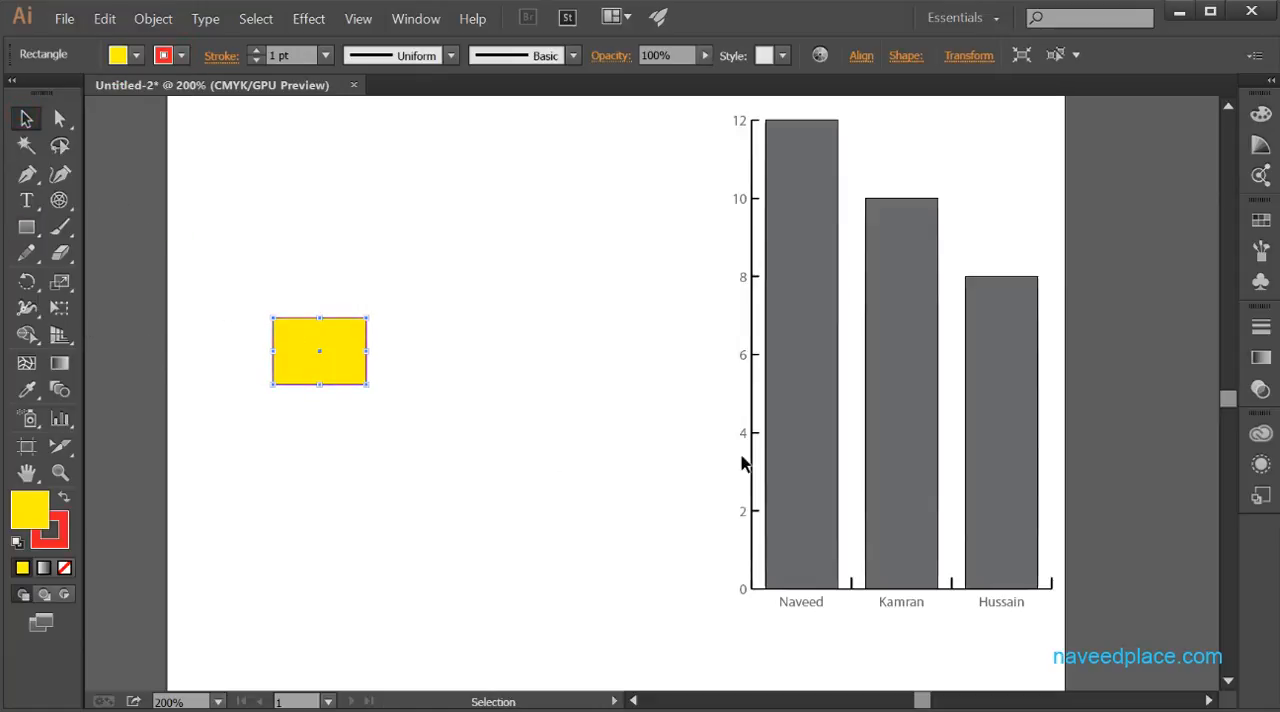
pyautogui.click(401, 453)
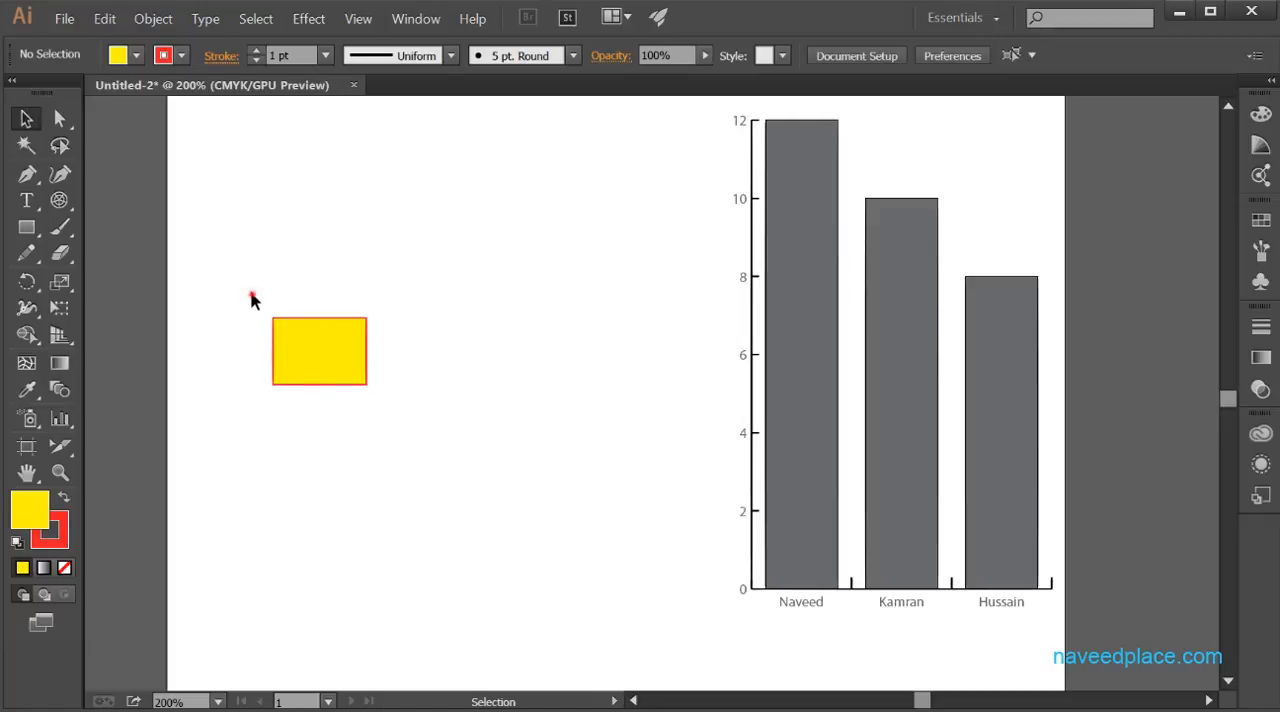
# - Select the yellow rectangle and save it as a new graph design
pyautogui.moveTo(252, 300); pyautogui.dragTo(403, 418)
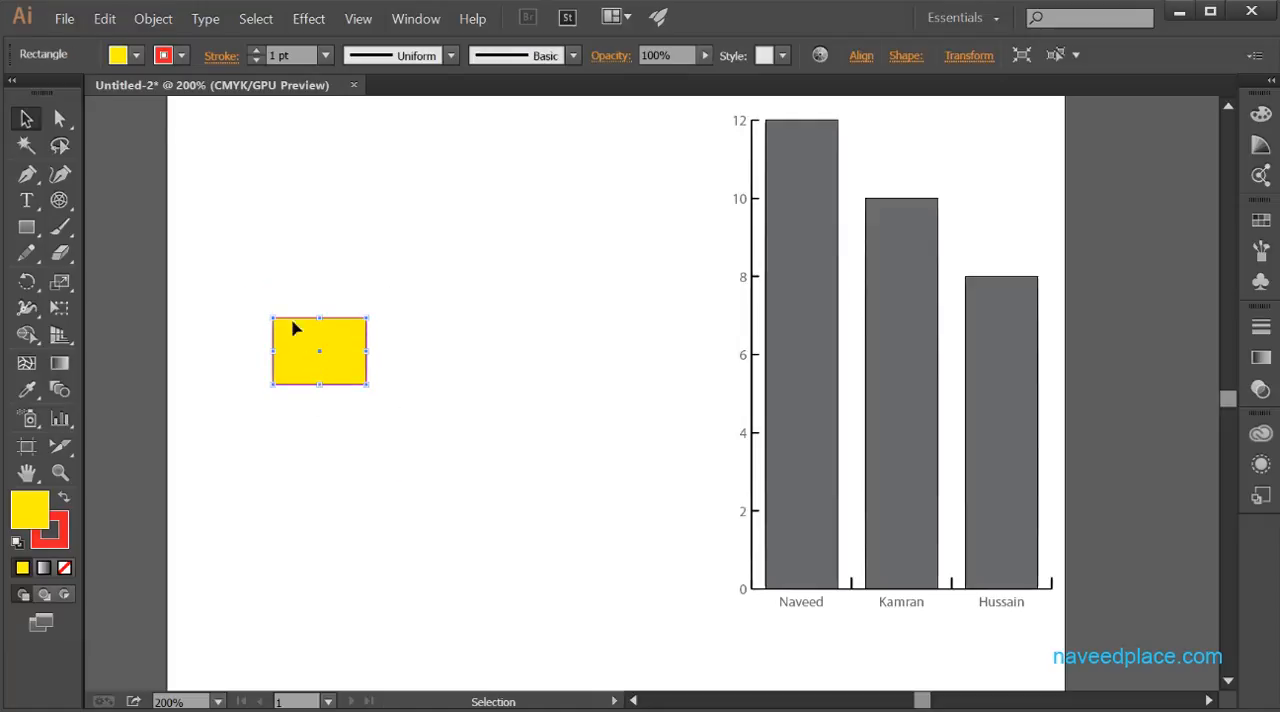
pyautogui.click(145, 20)
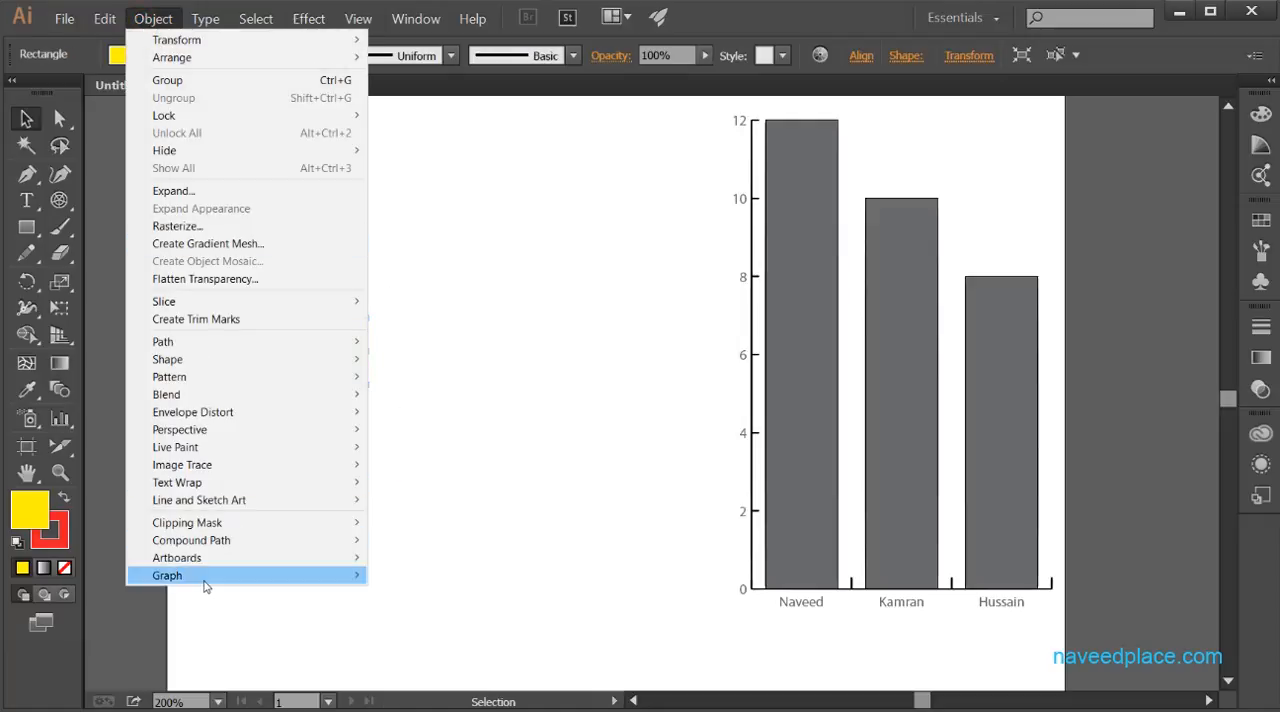
pyautogui.moveTo(204, 577)
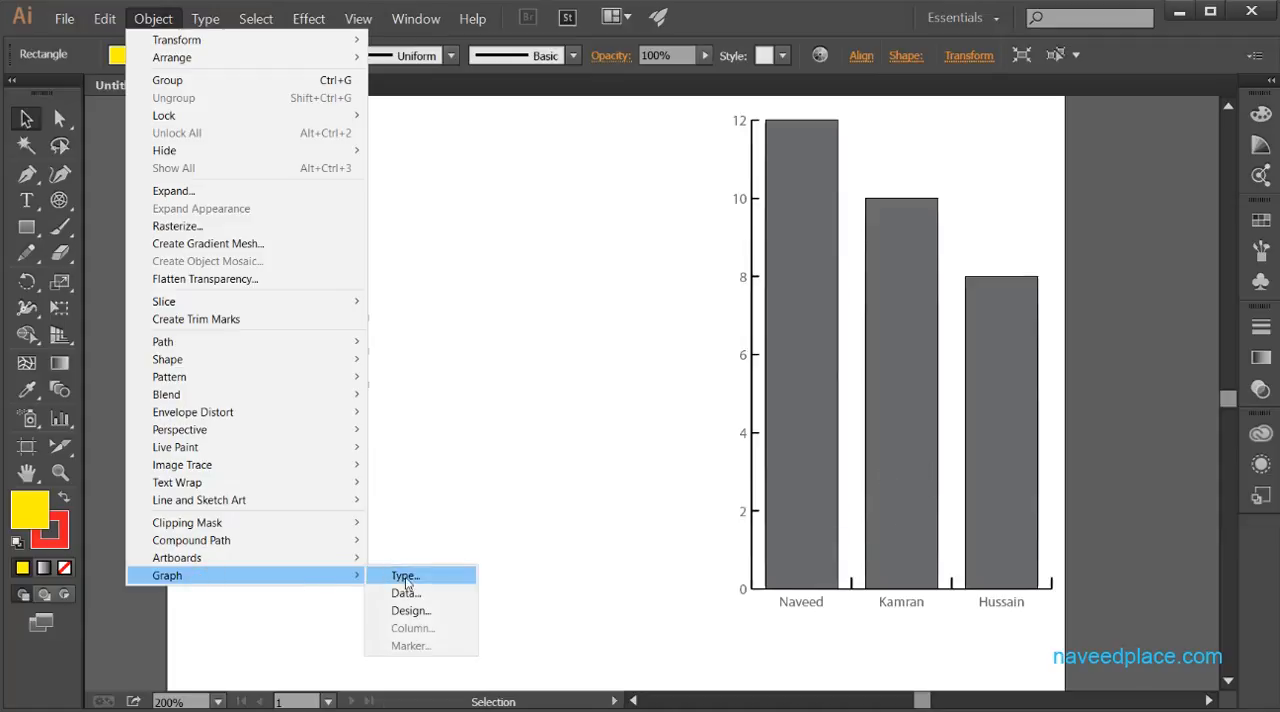
pyautogui.click(408, 610)
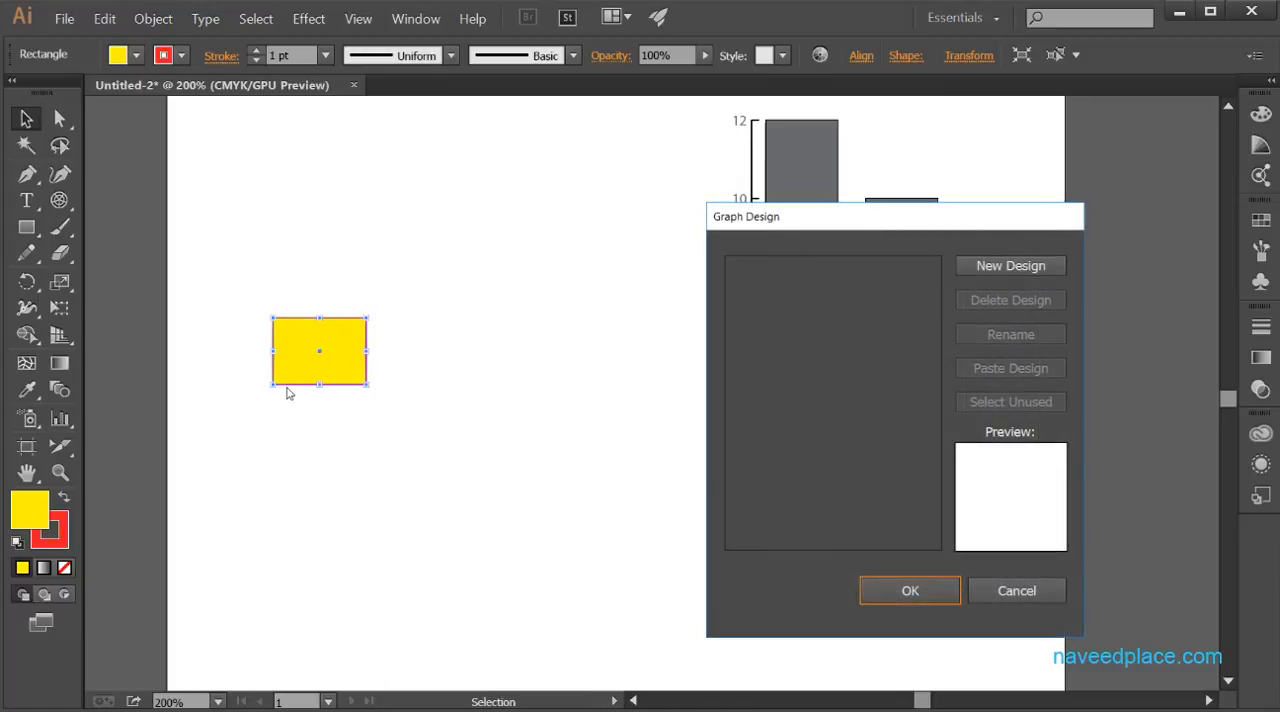
pyautogui.click(1010, 268)
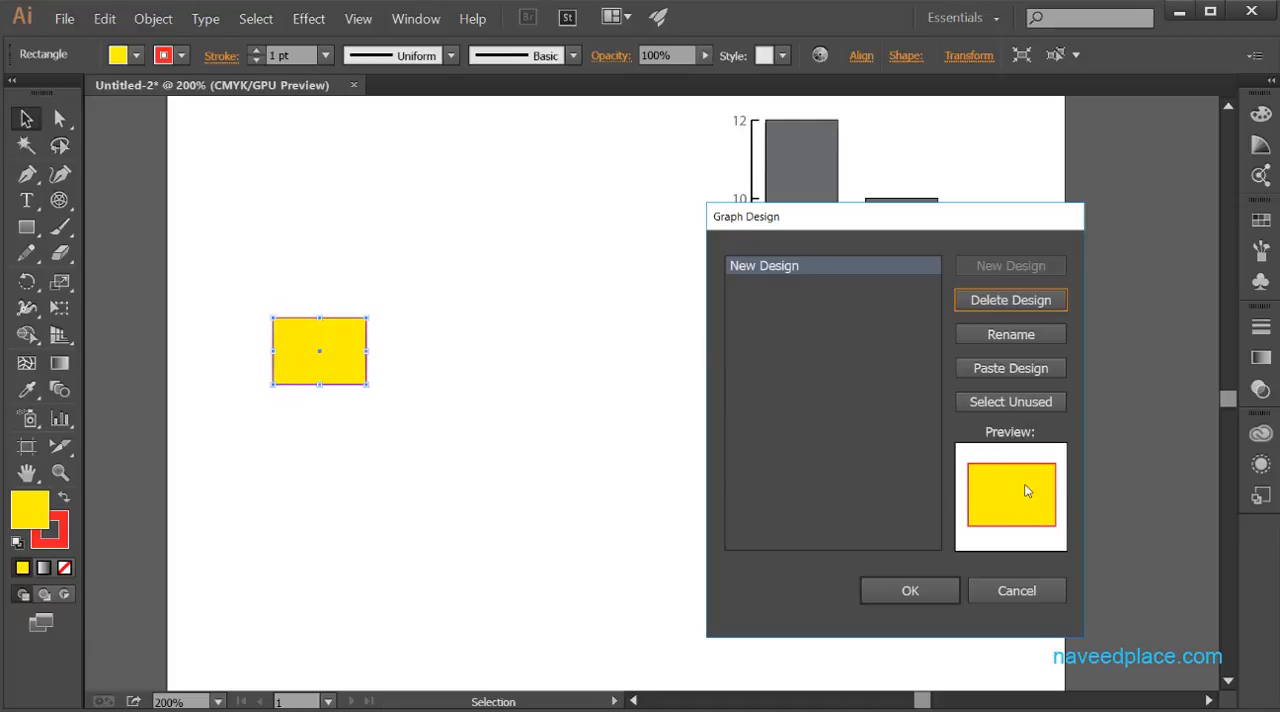
pyautogui.click(909, 591)
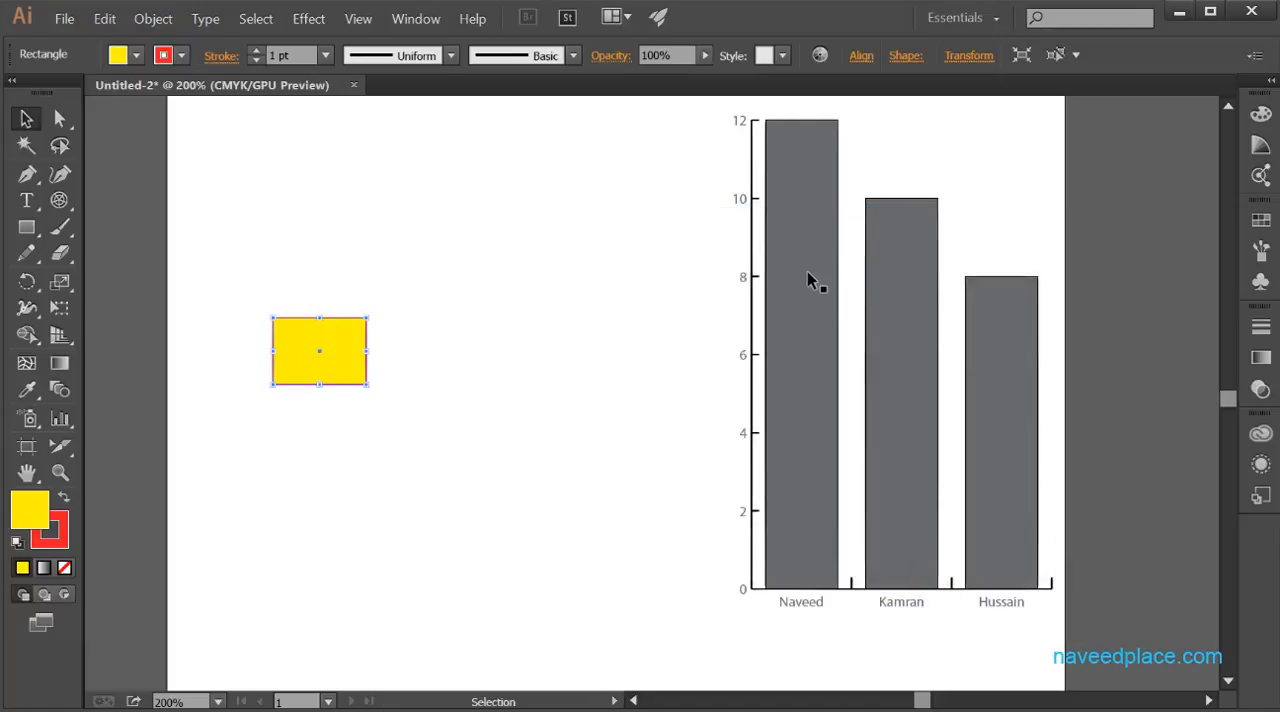
# - Select the column graph and check the saved rectangle design in its Graph Design options, closing them without changes
pyautogui.click(808, 278)
pyautogui.moveTo(846, 320); pyautogui.dragTo(657, 329)
pyautogui.rightClick(658, 354)
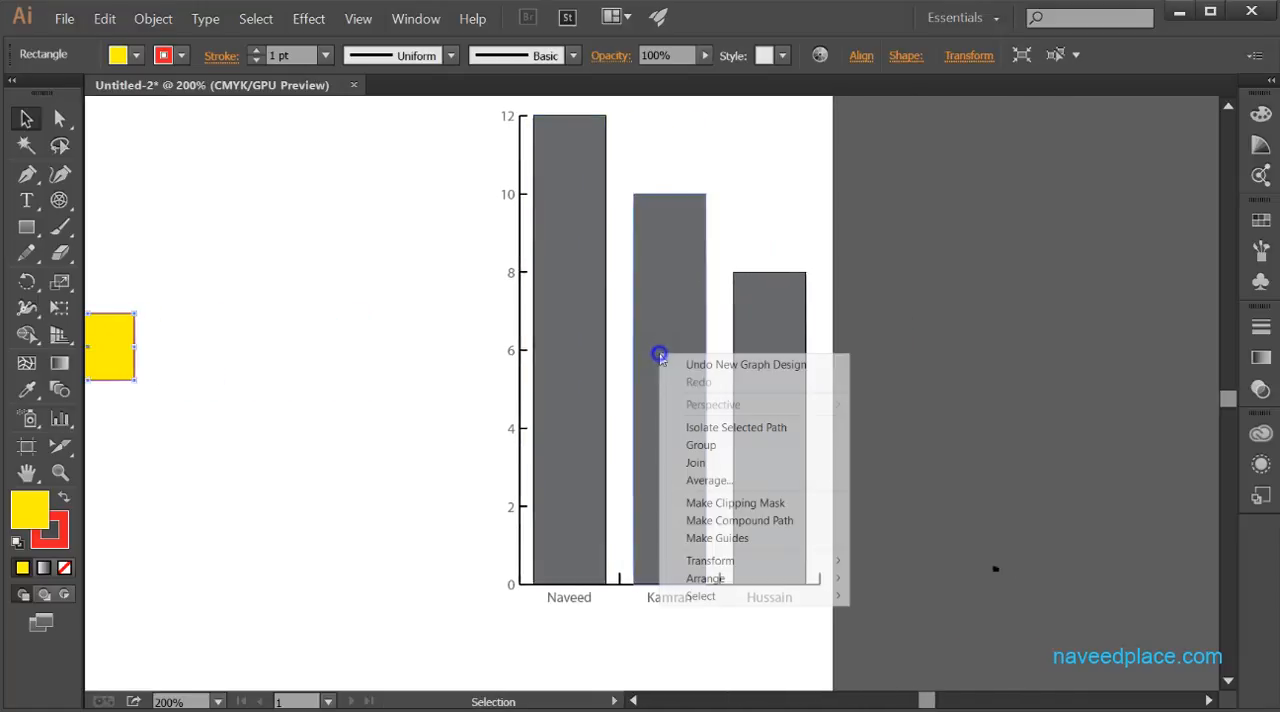
pyautogui.click(600, 466)
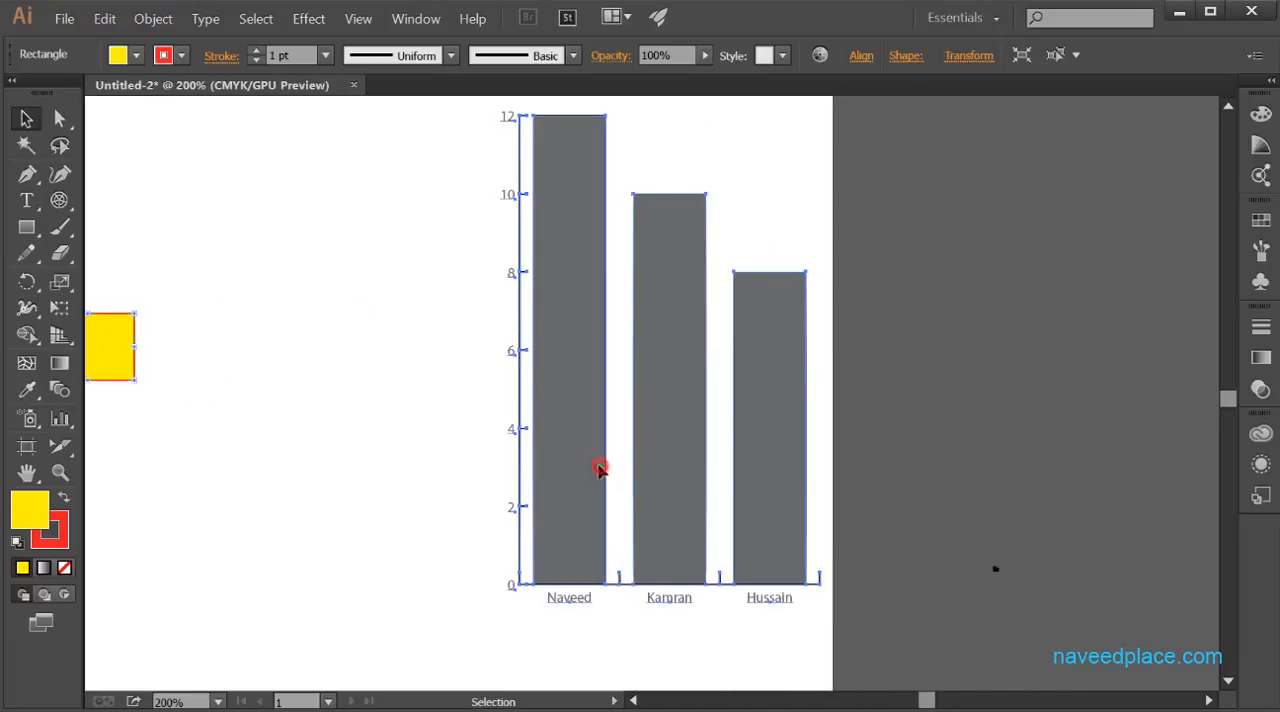
pyautogui.rightClick(563, 370)
pyautogui.click(563, 391)
pyautogui.rightClick(566, 296)
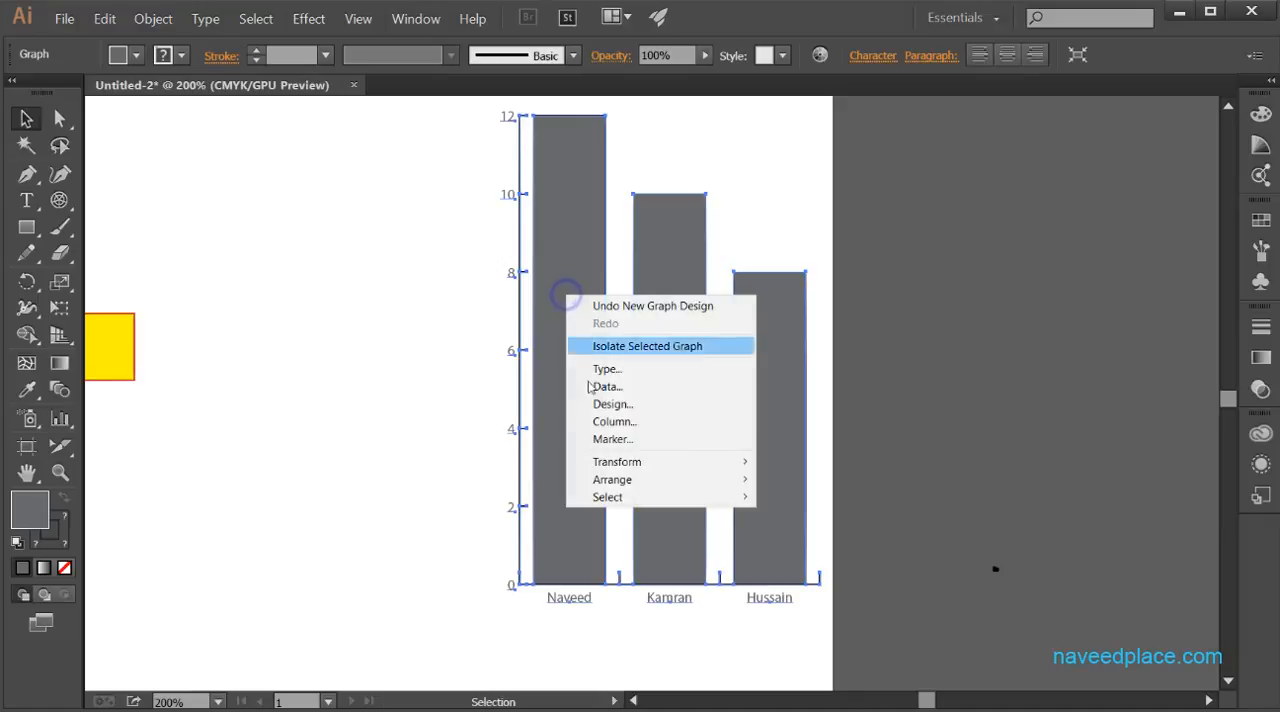
pyautogui.click(612, 405)
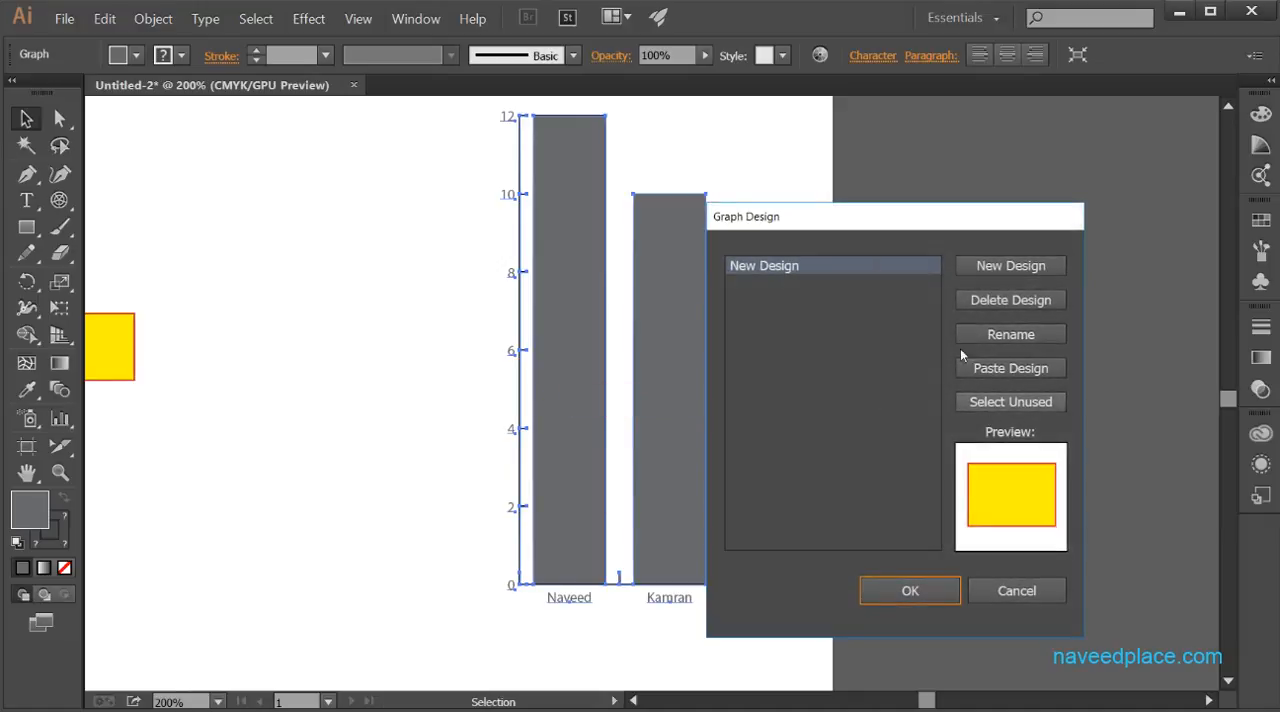
pyautogui.click(1007, 591)
# - Apply the saved New Design to the graph's columns, using the Vertically Scaled column type
pyautogui.rightClick(563, 373)
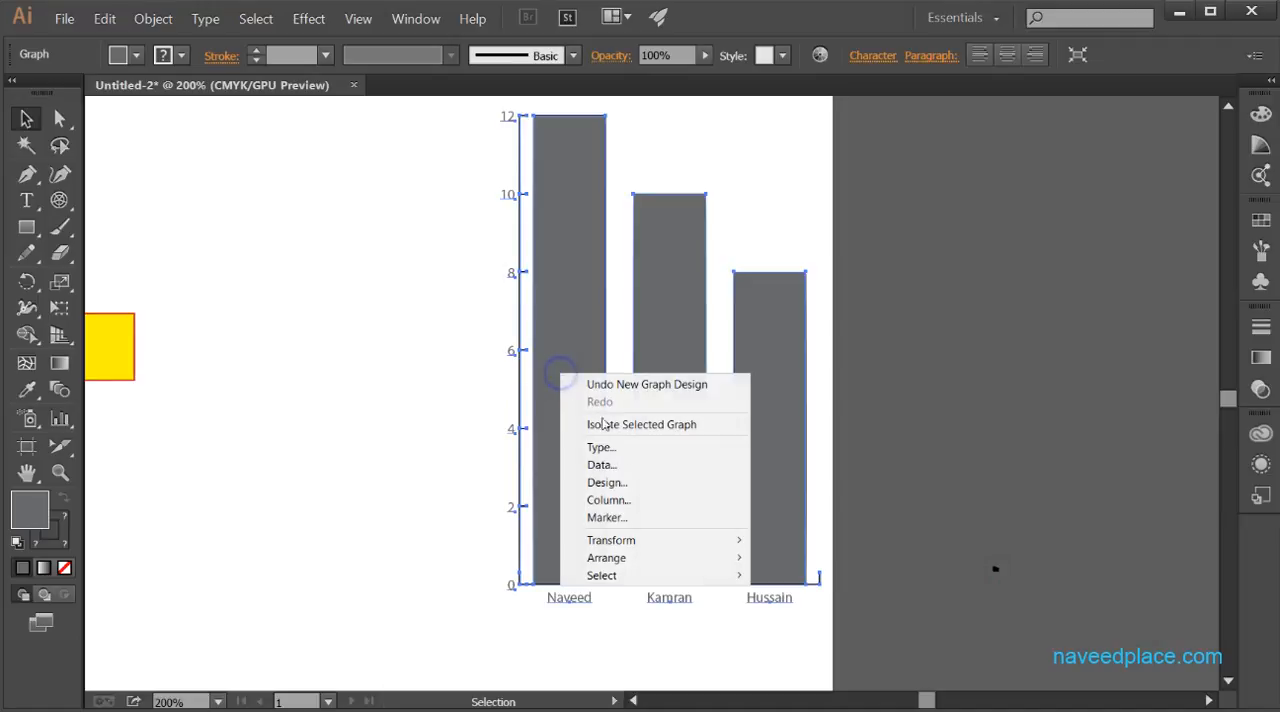
pyautogui.click(629, 499)
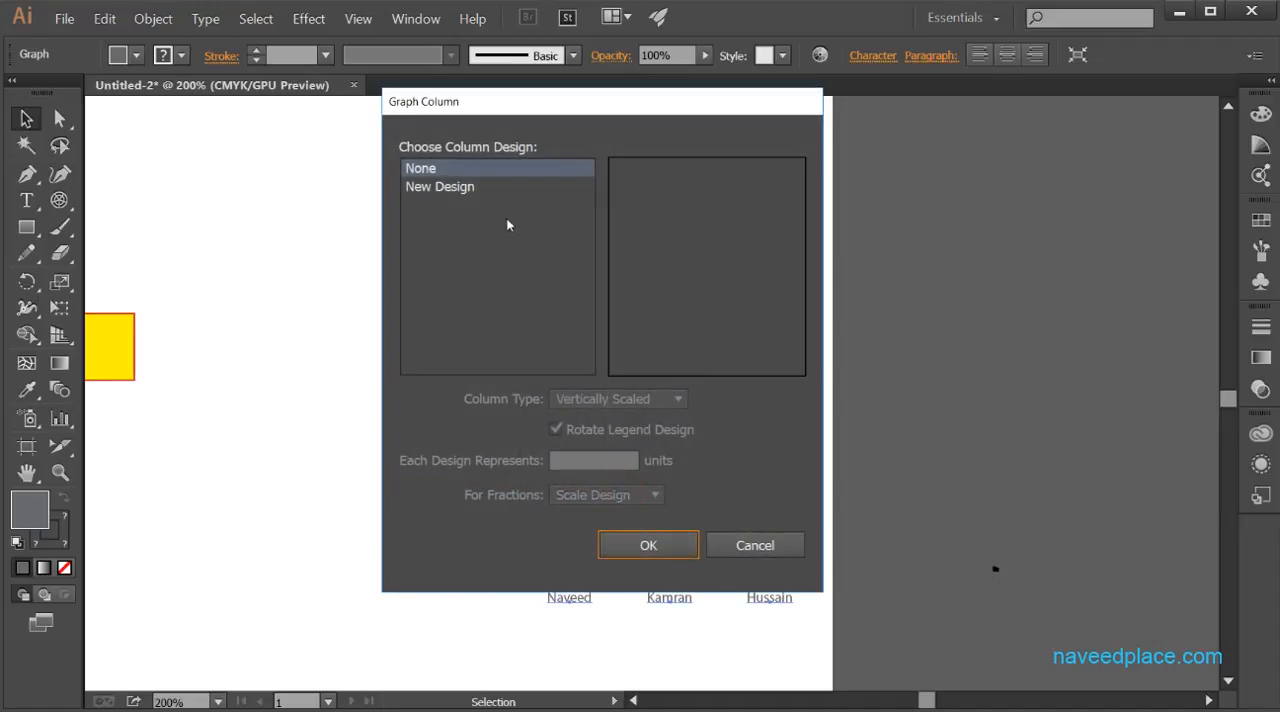
pyautogui.click(466, 189)
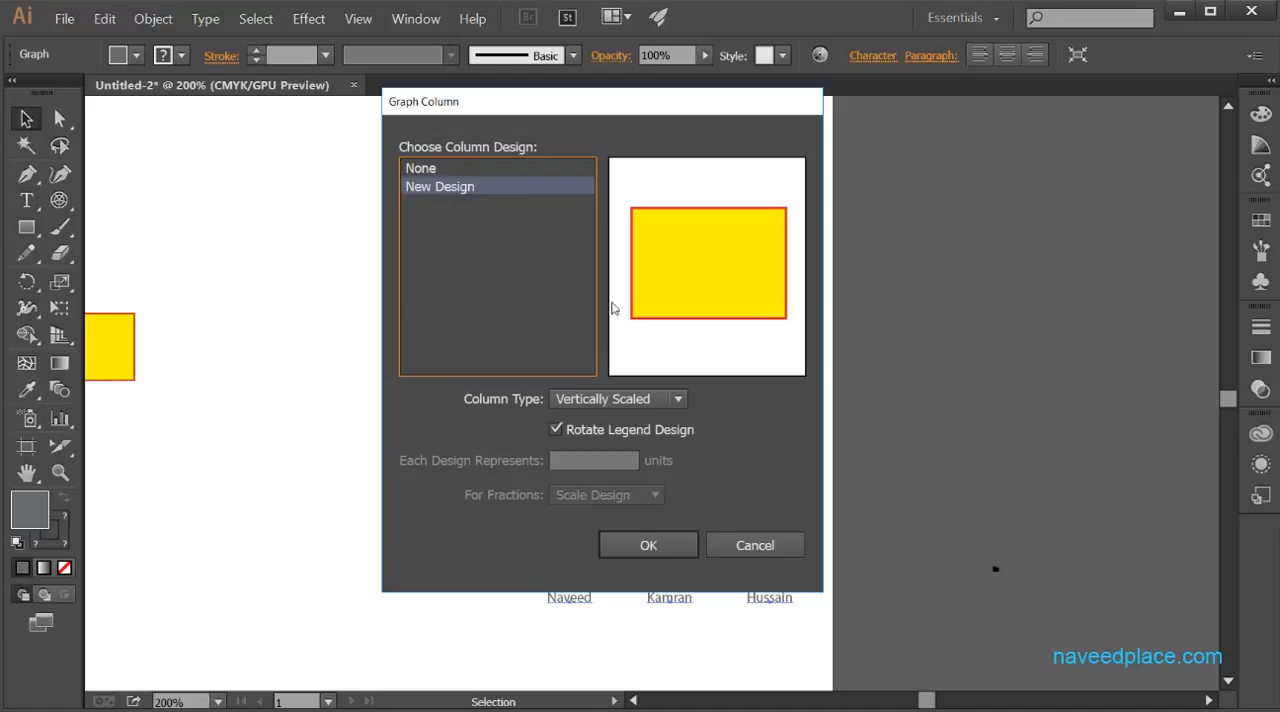
pyautogui.click(640, 546)
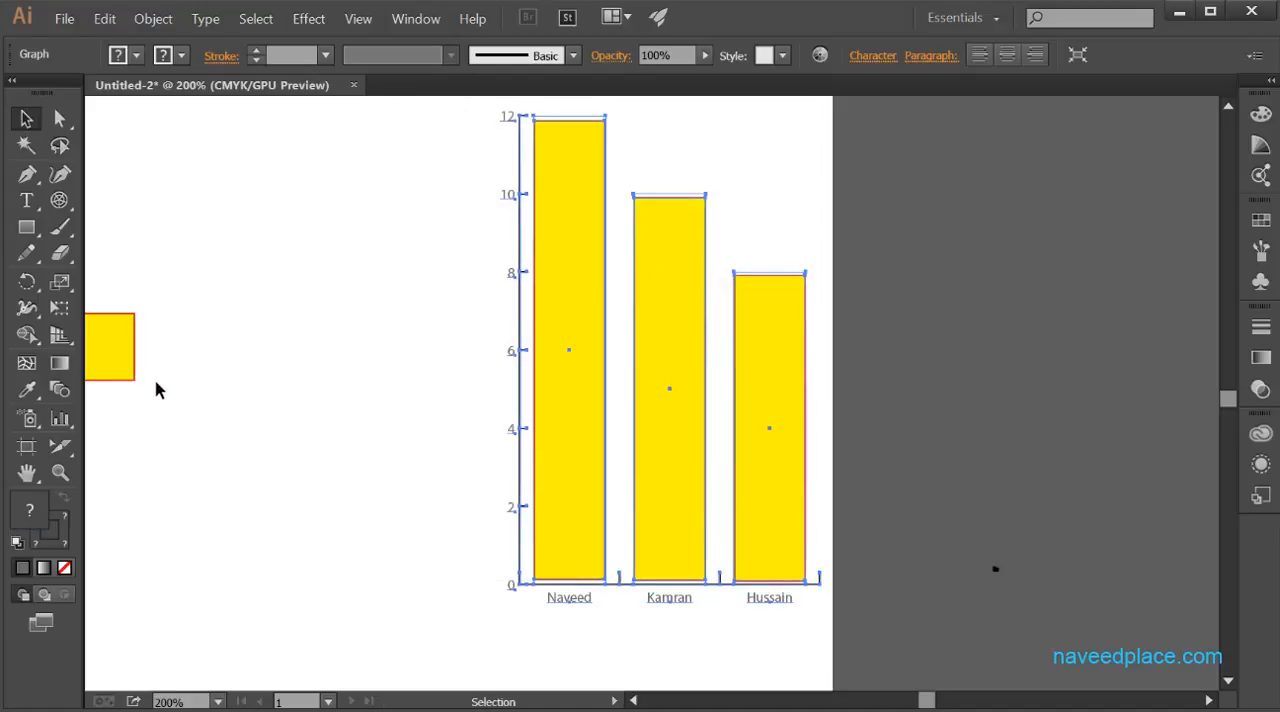
# - Activate the Column Graph tool and show the full set of related graph tools
pyautogui.moveTo(286, 435); pyautogui.dragTo(426, 439)
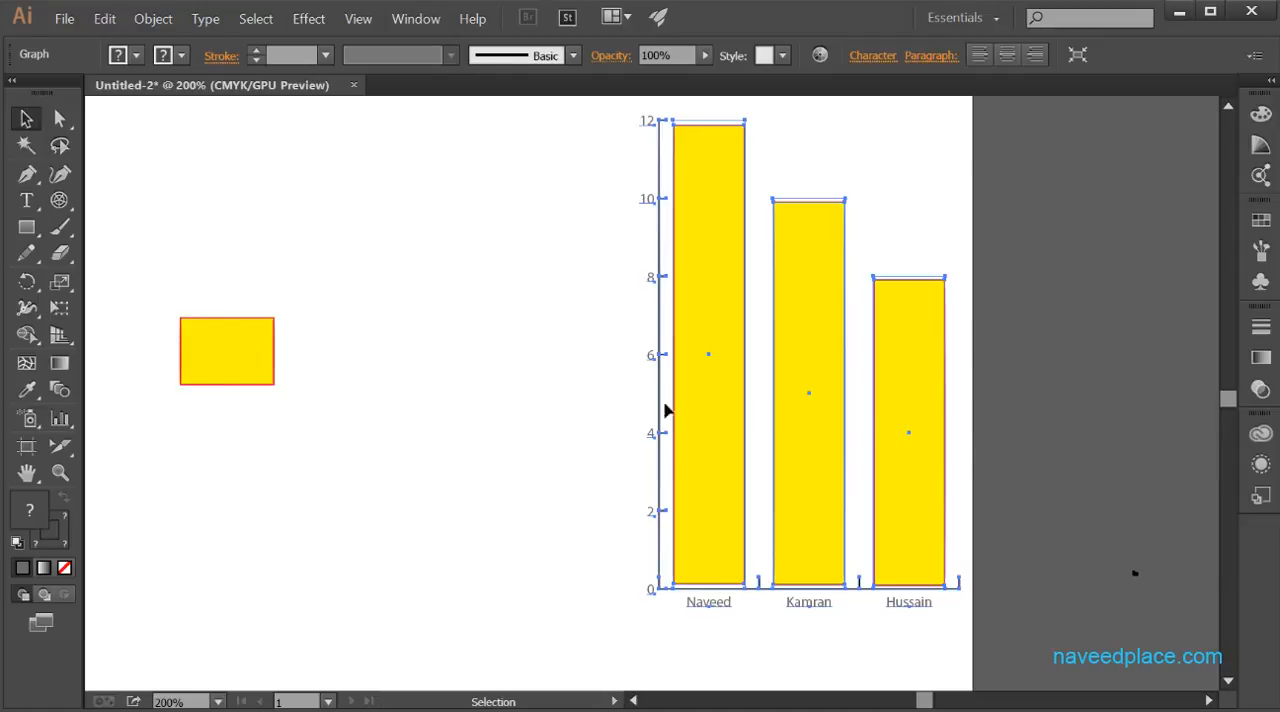
pyautogui.click(64, 419)
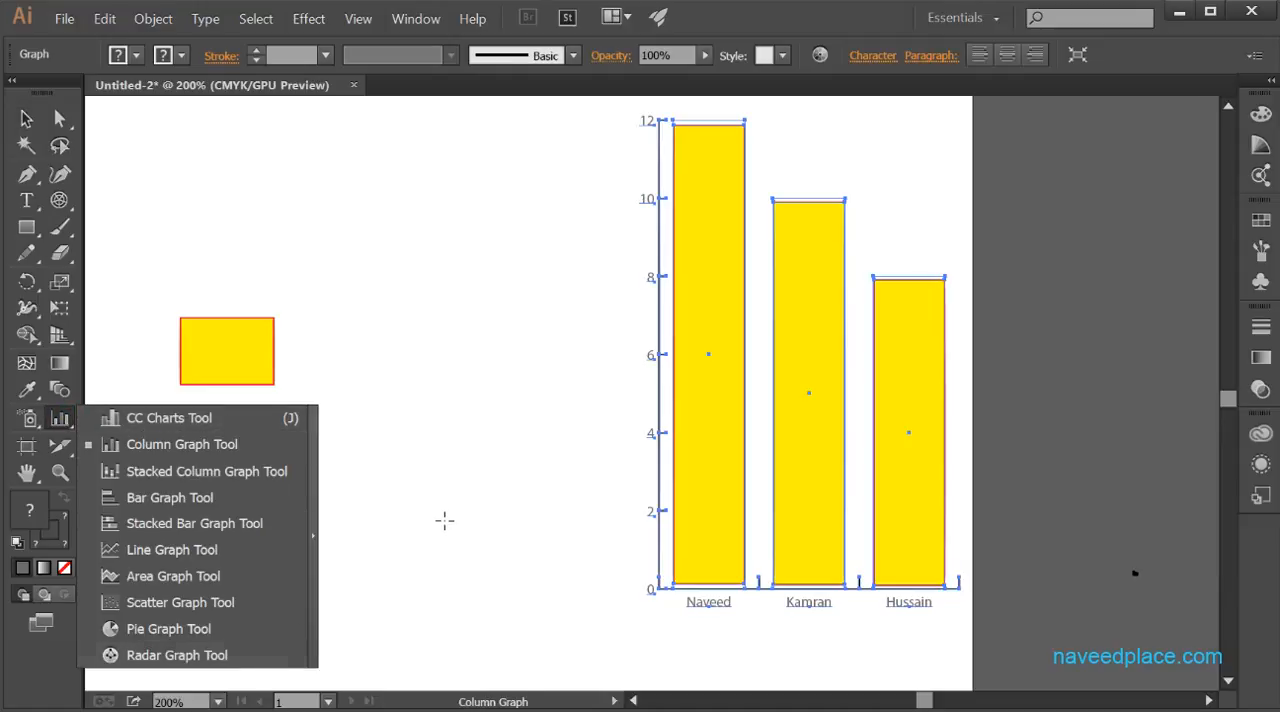